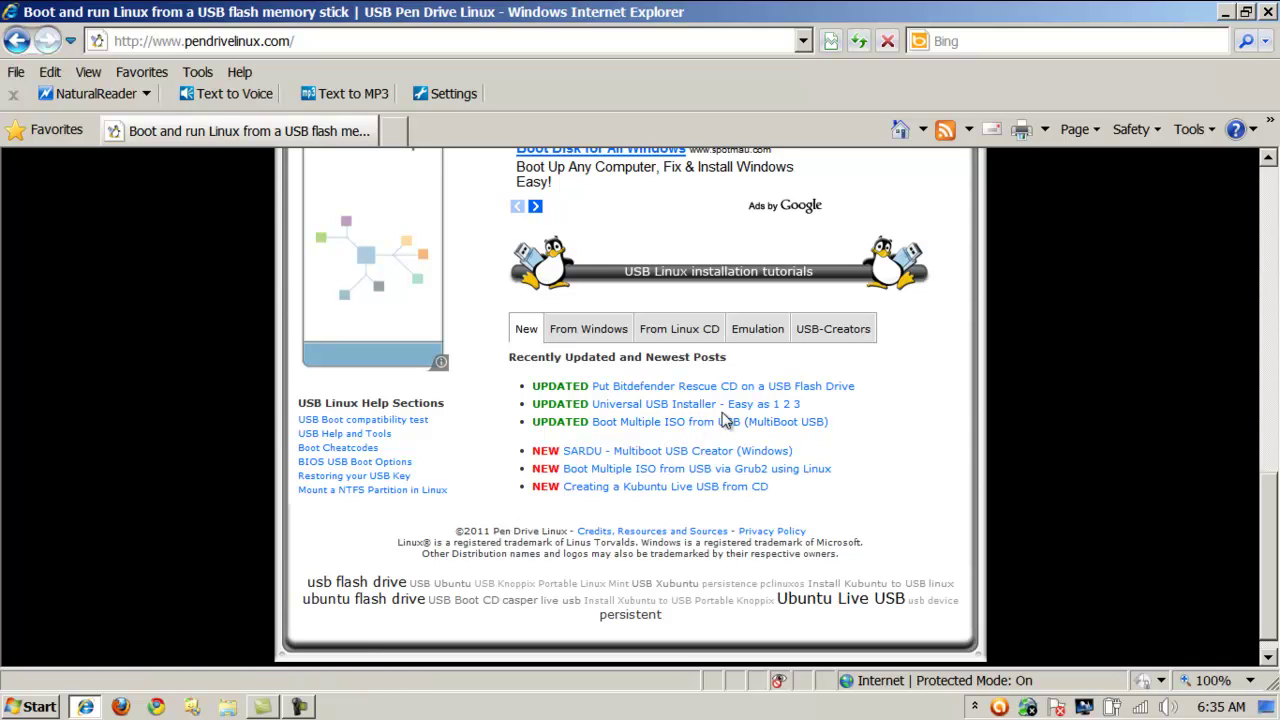
# Download MultiBootISOs-2.1.5.2.exe from the Boot Multiple ISO from USB (MultiBoot USB) page and save it in D:\Downloads\USB
pyautogui.click(686, 427)
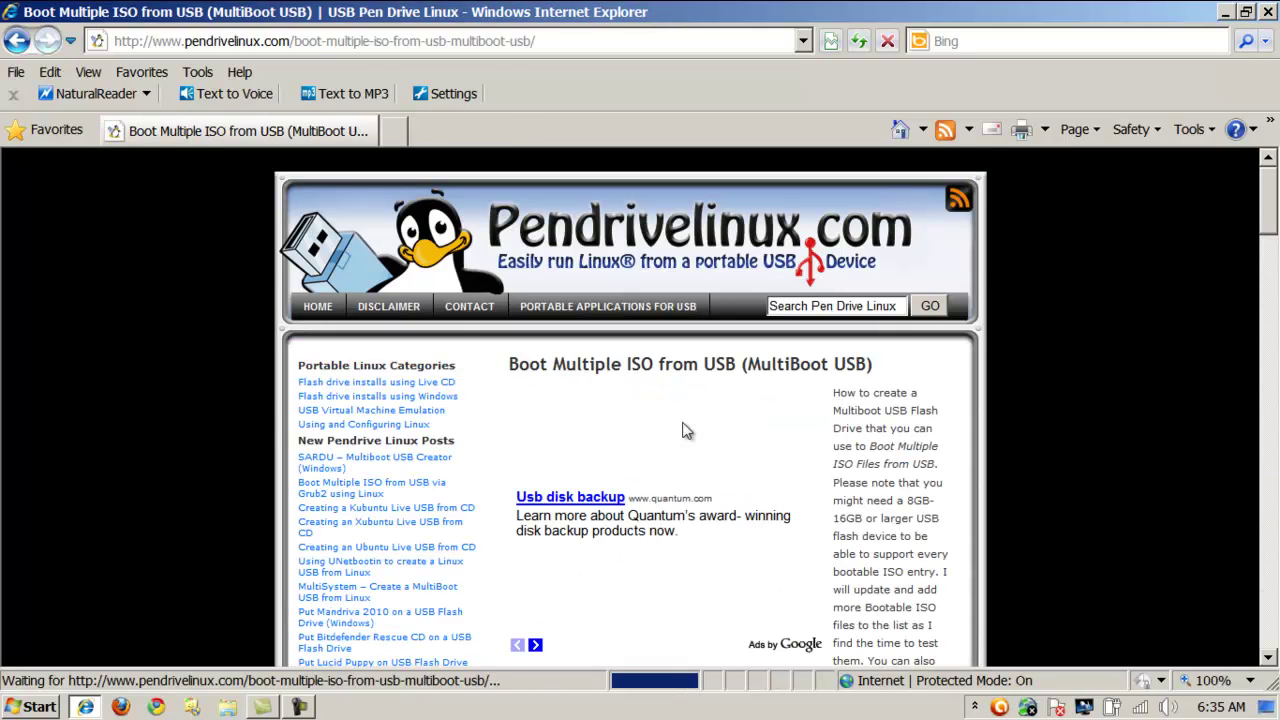
pyautogui.moveTo(1268, 200); pyautogui.dragTo(1274, 393)
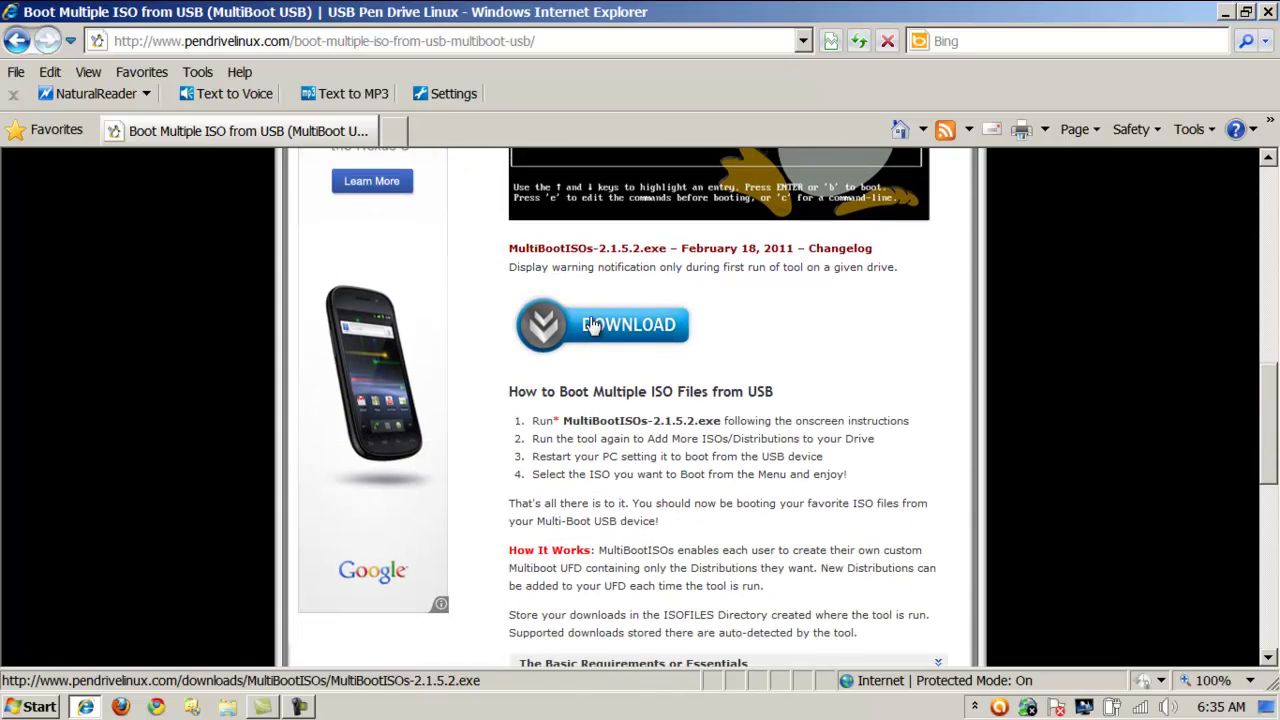
pyautogui.click(531, 330)
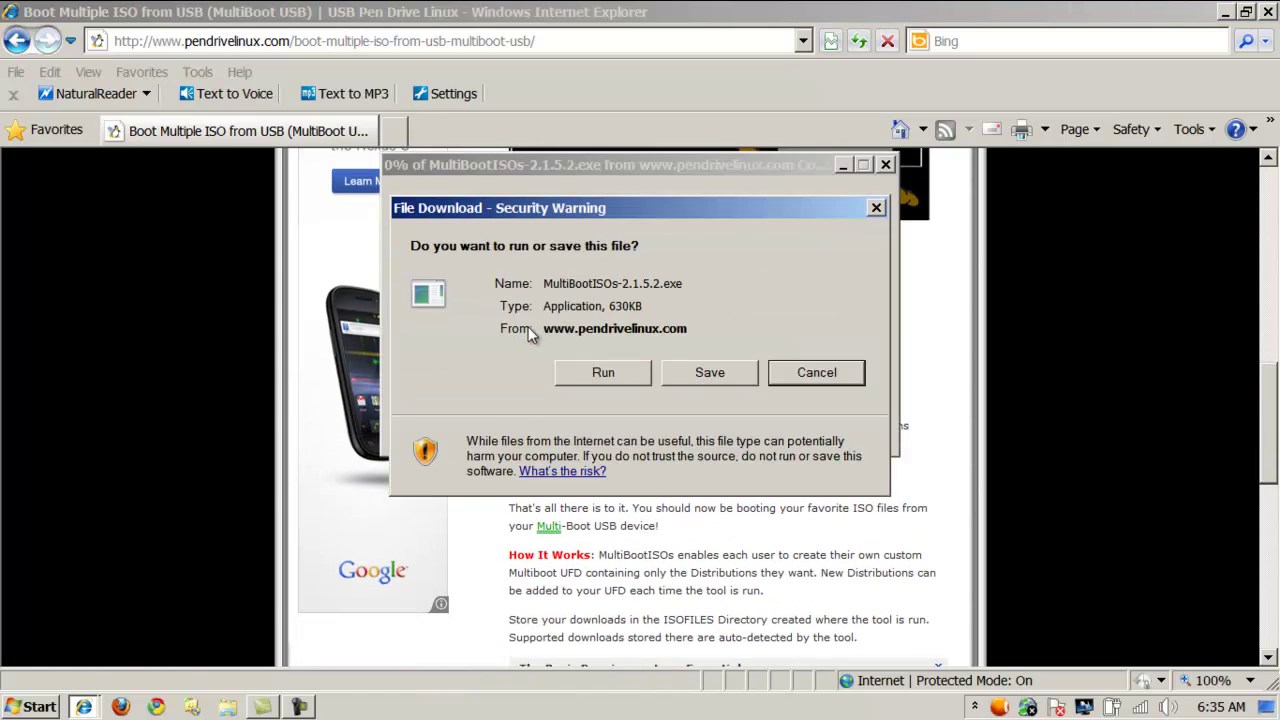
pyautogui.click(710, 372)
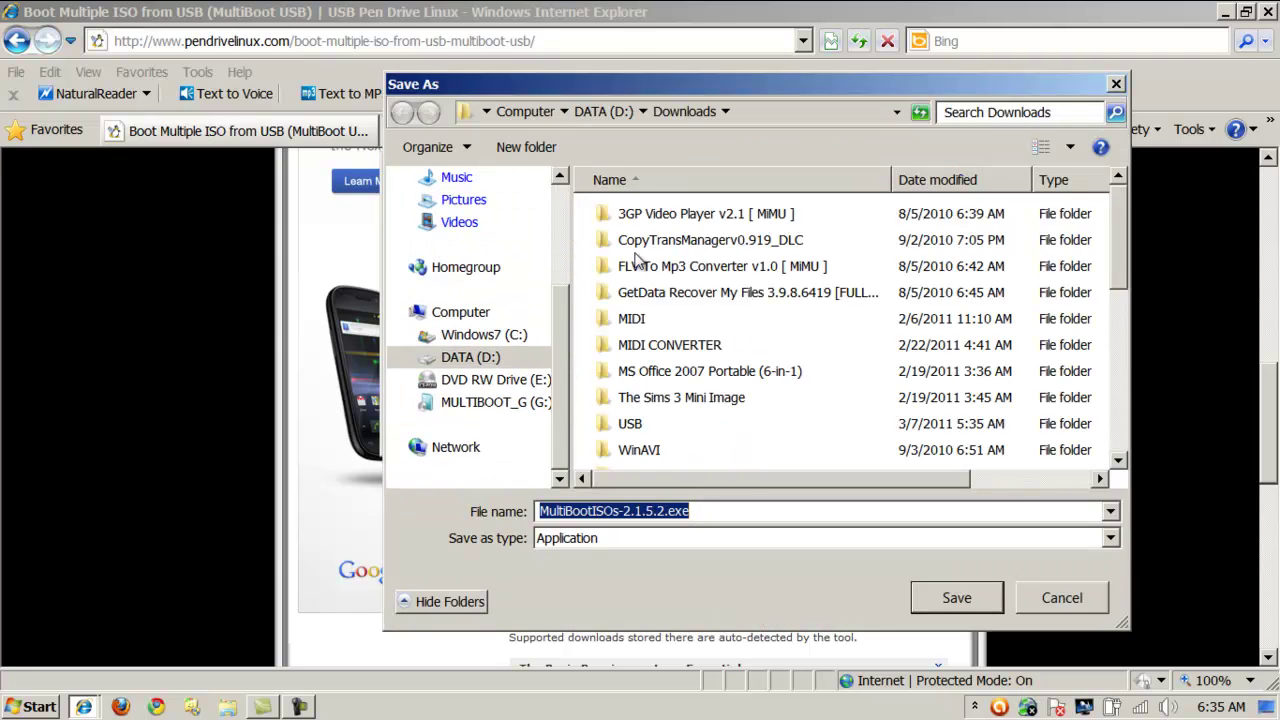
pyautogui.doubleClick(629, 424)
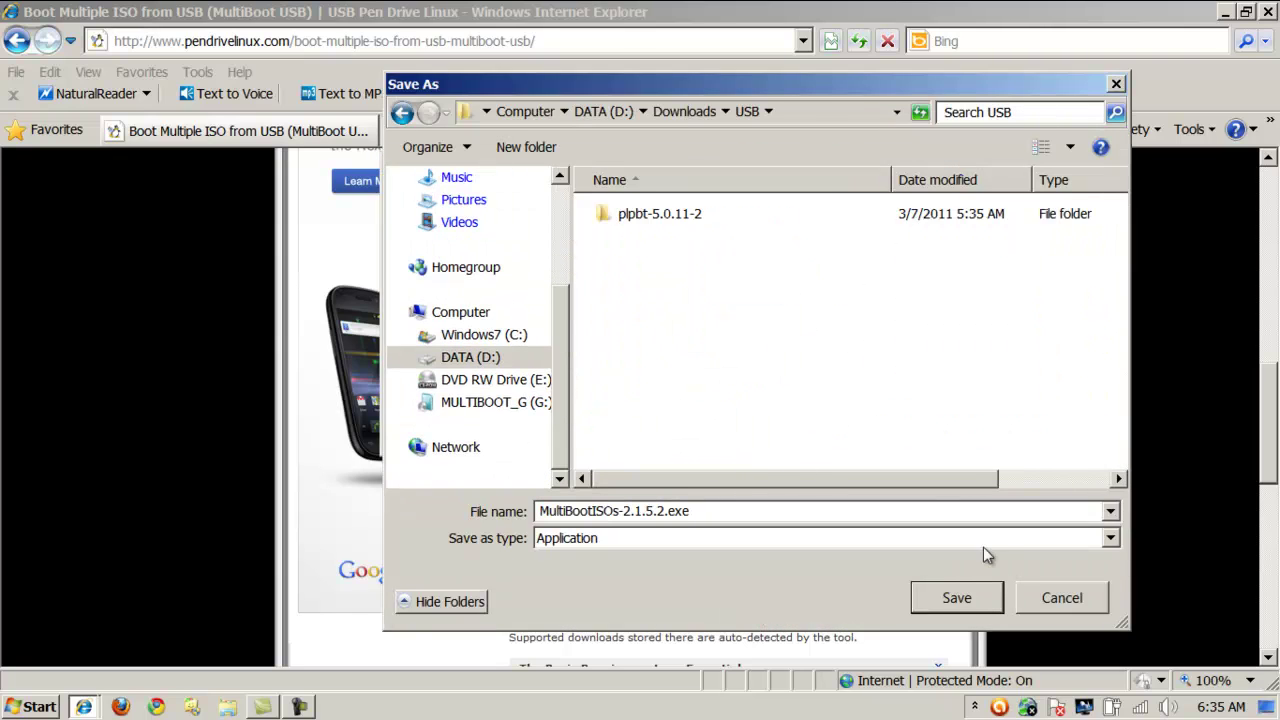
pyautogui.click(957, 599)
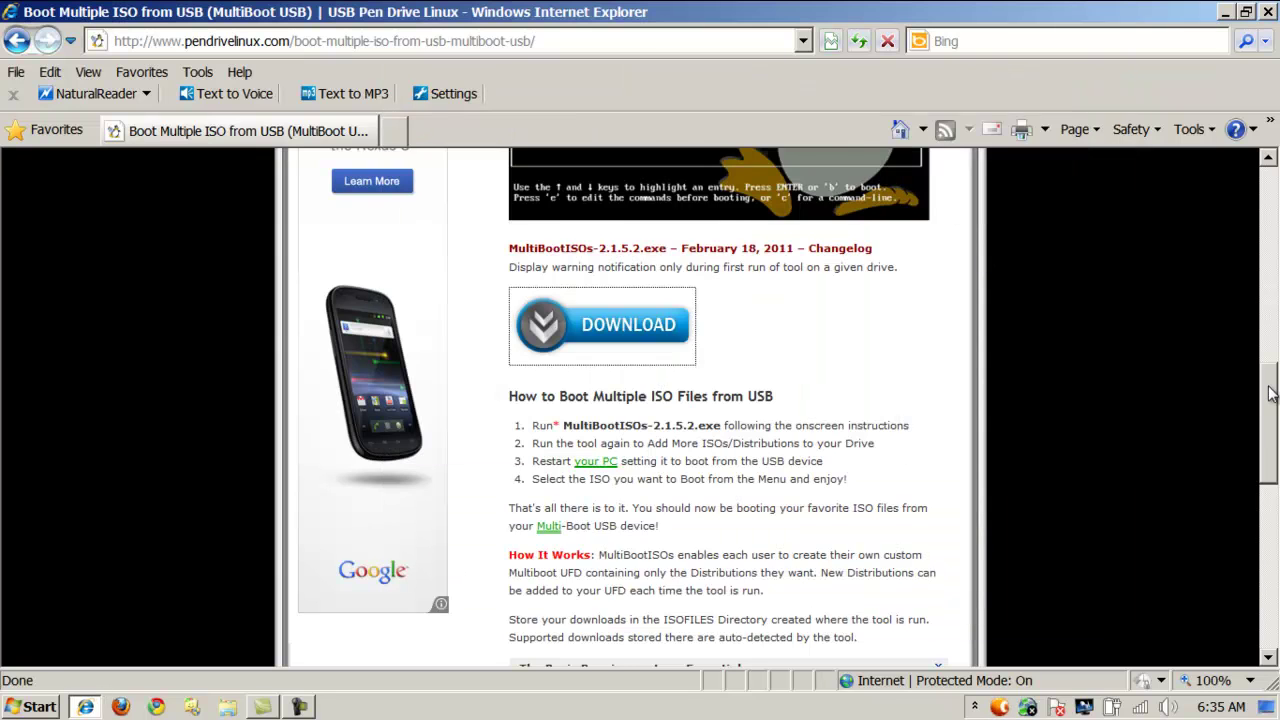
# Return to the Pendrivelinux home page and view the content above the installation tutorials
pyautogui.moveTo(1268, 396); pyautogui.dragTo(1266, 208)
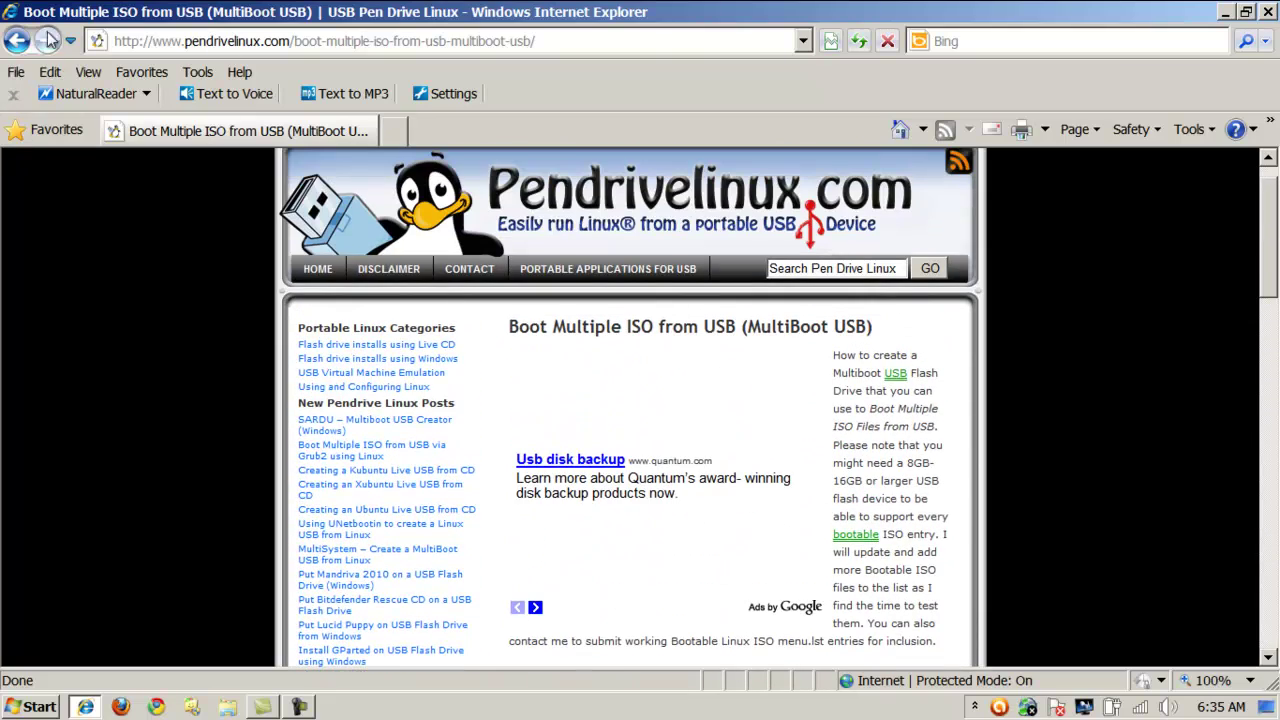
pyautogui.click(17, 42)
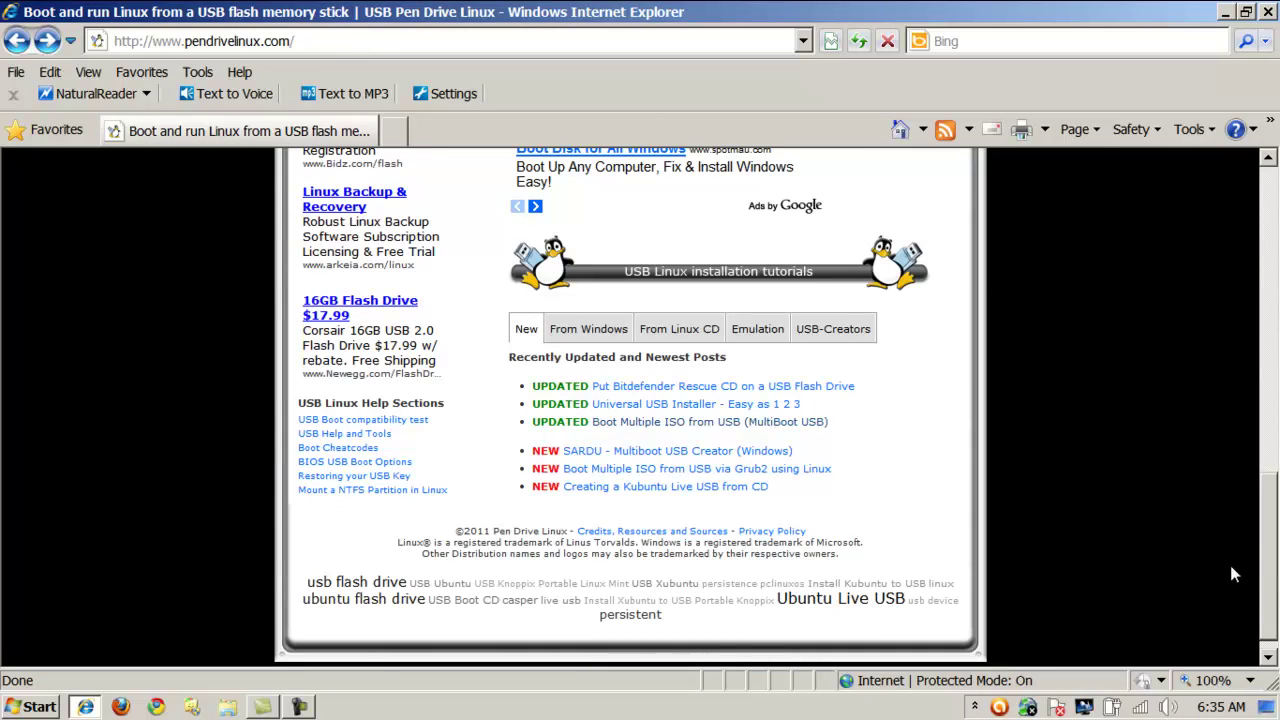
pyautogui.moveTo(1274, 594); pyautogui.dragTo(1274, 343)
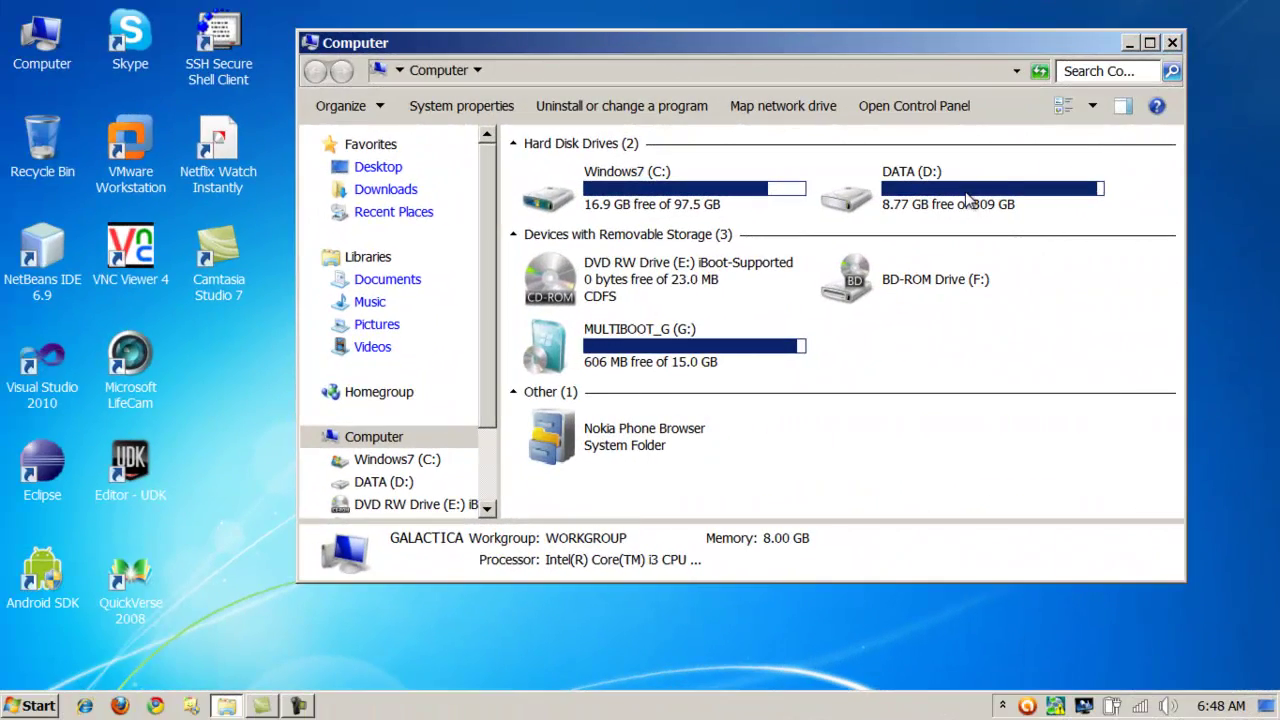
# In Windows Explorer, run MultiBootISOs-2.1.5.2.exe from D:\Downloads\USB and accept its license agreement
pyautogui.doubleClick(966, 195)
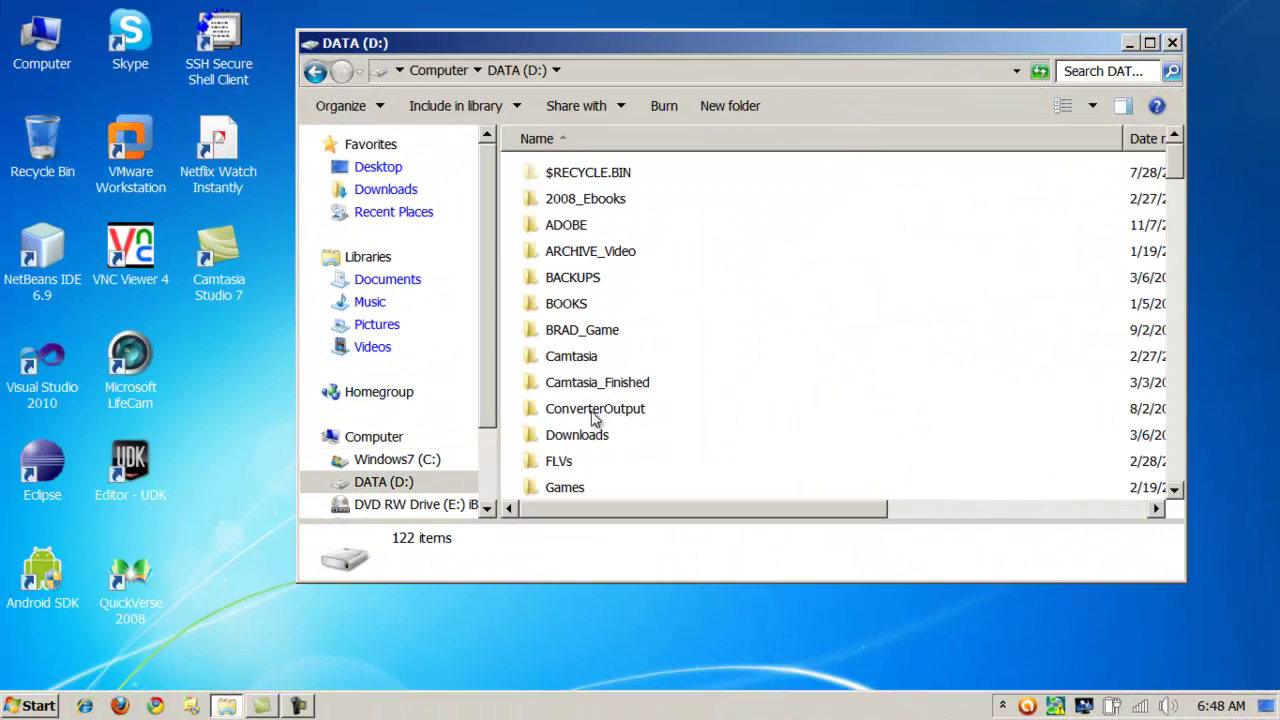
pyautogui.doubleClick(577, 435)
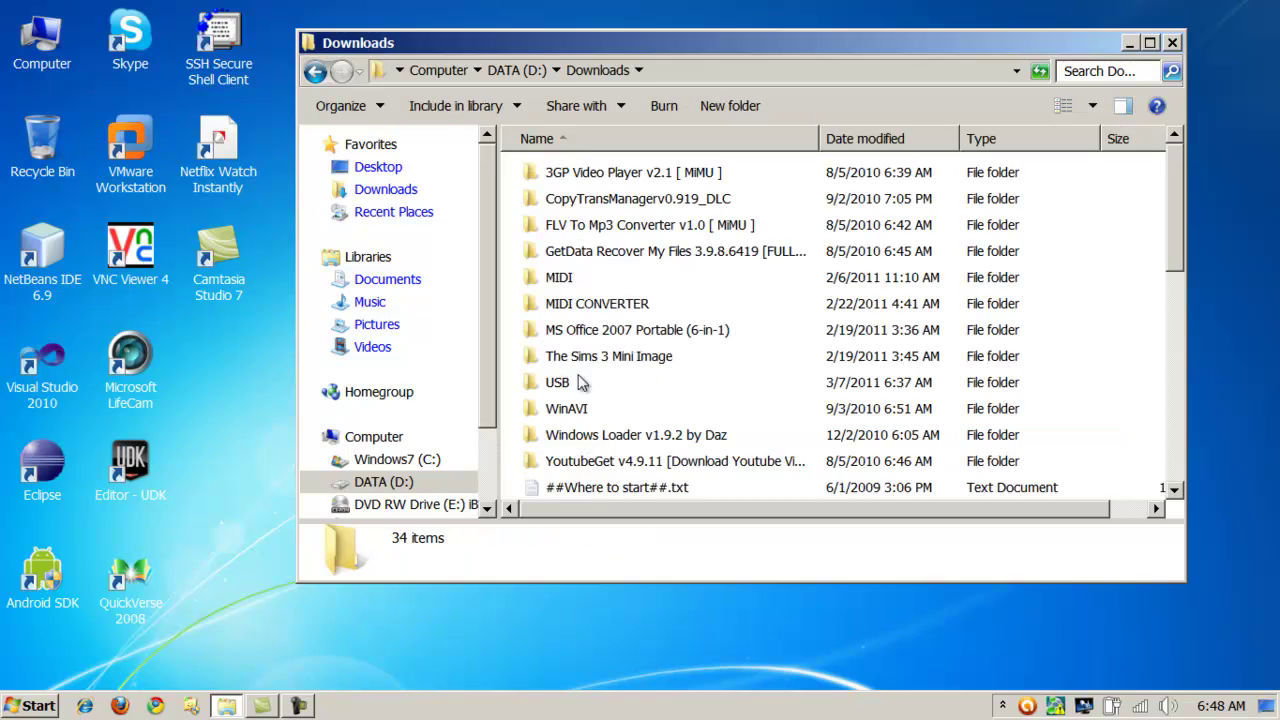
pyautogui.doubleClick(568, 385)
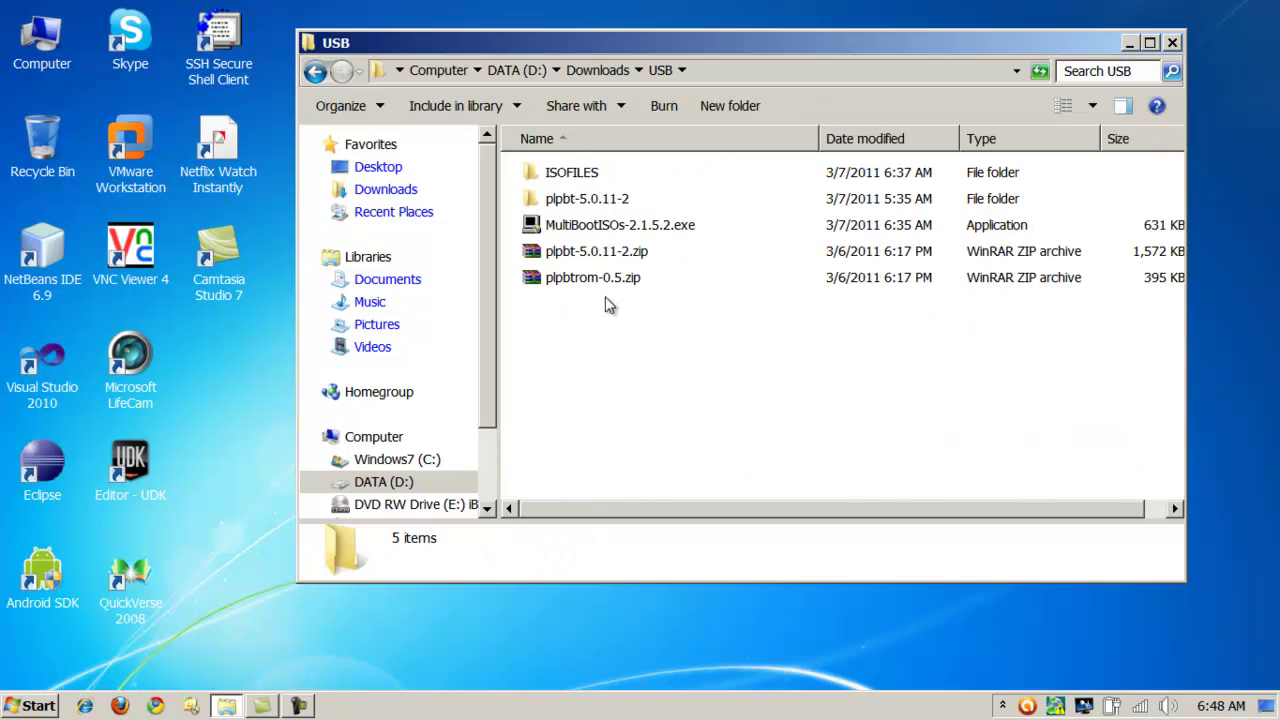
pyautogui.click(614, 278)
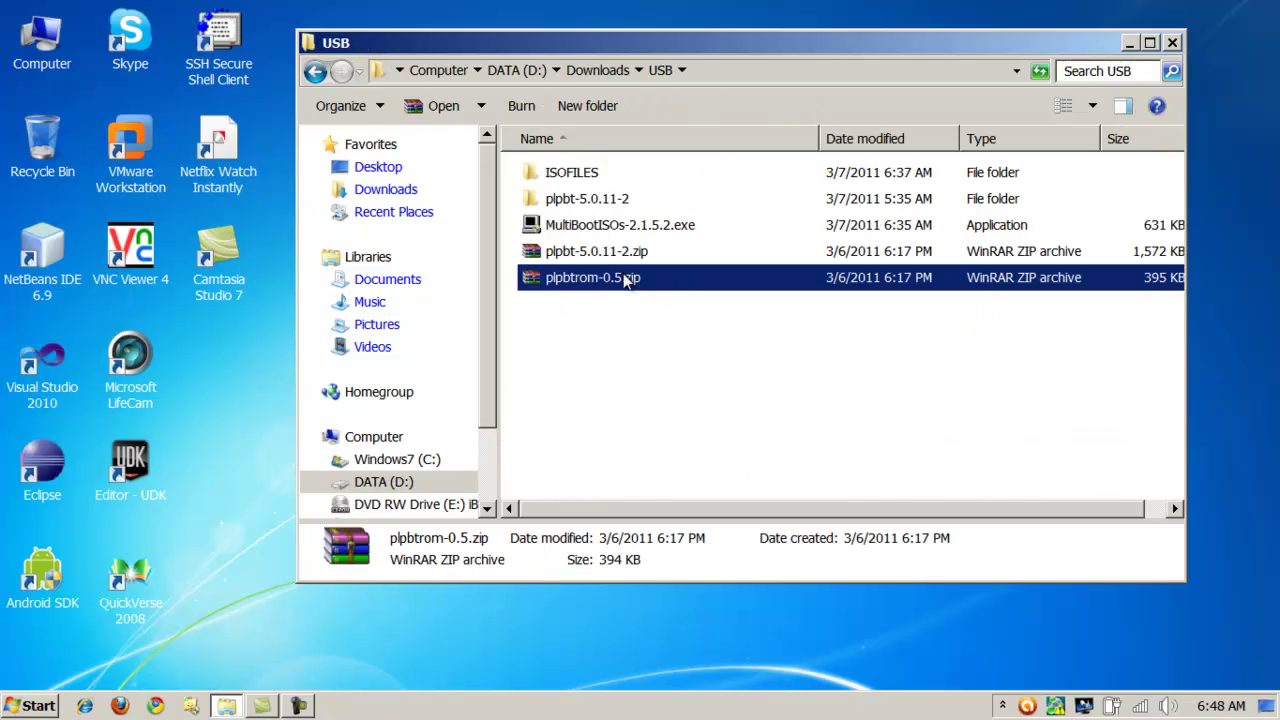
pyautogui.doubleClick(609, 227)
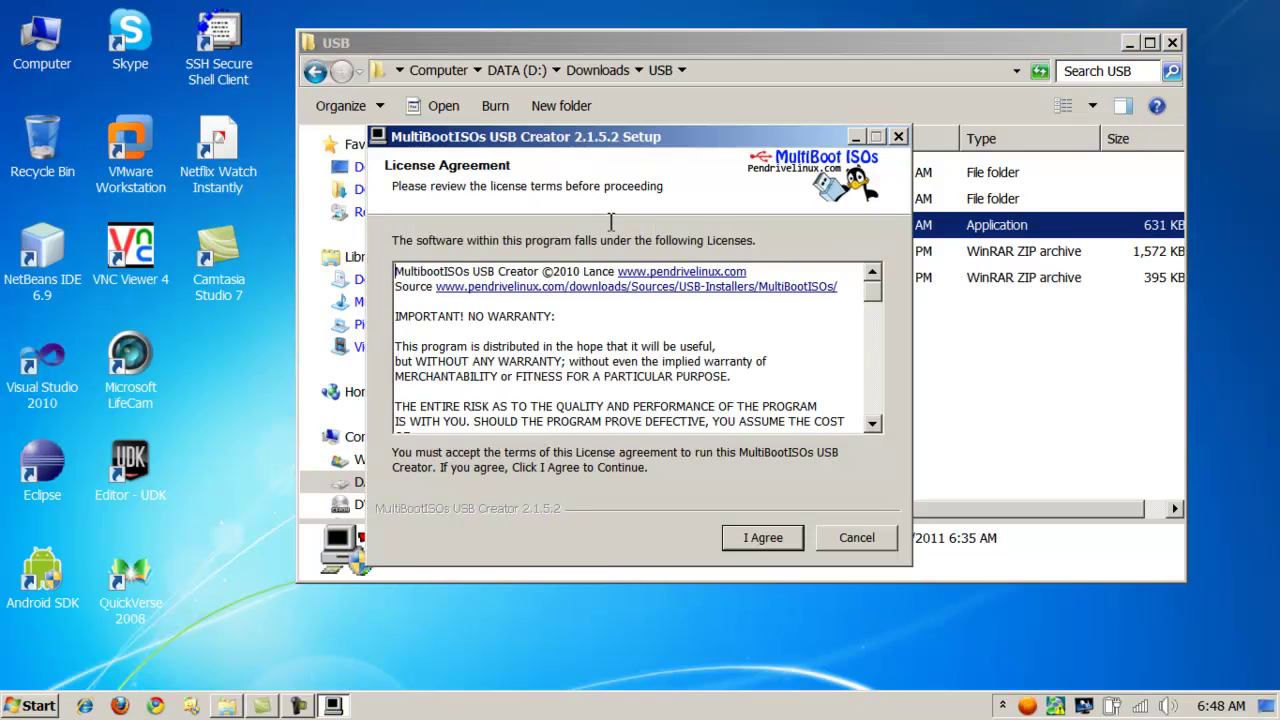
pyautogui.click(762, 537)
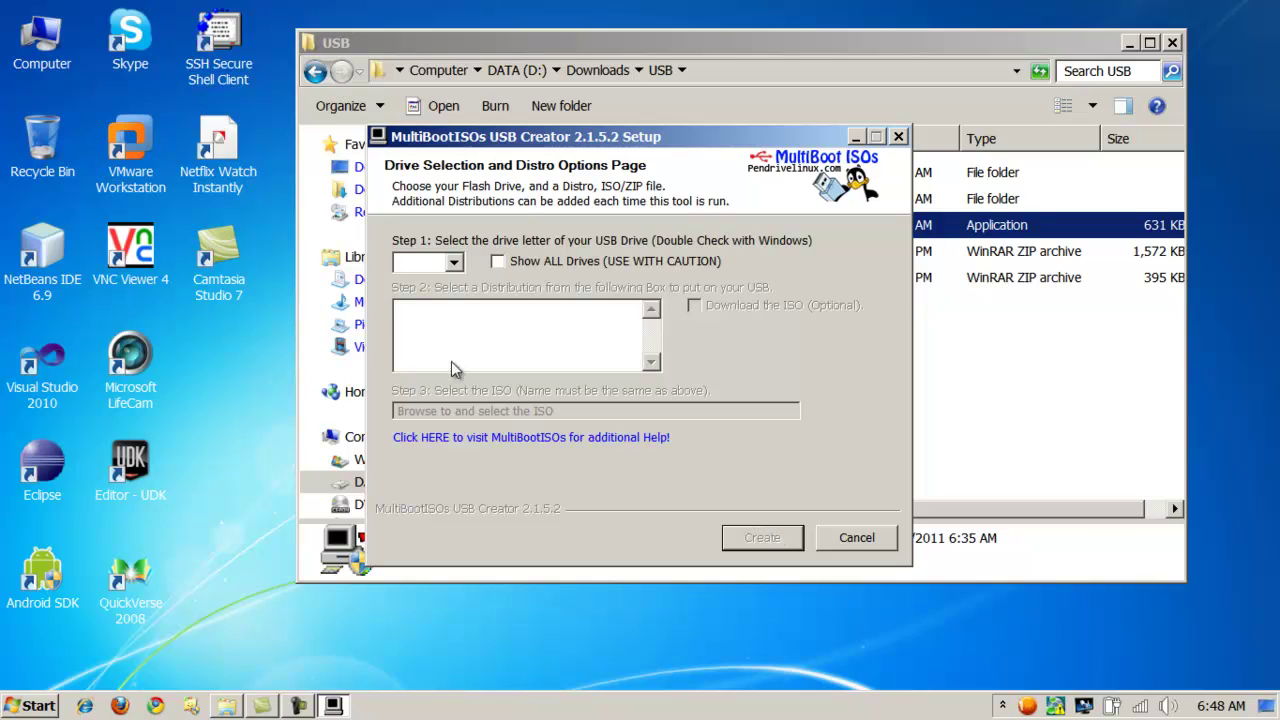
# Check the USB drive choices with Show ALL Drives off and on, leaving the option off
pyautogui.click(455, 263)
pyautogui.click(447, 283)
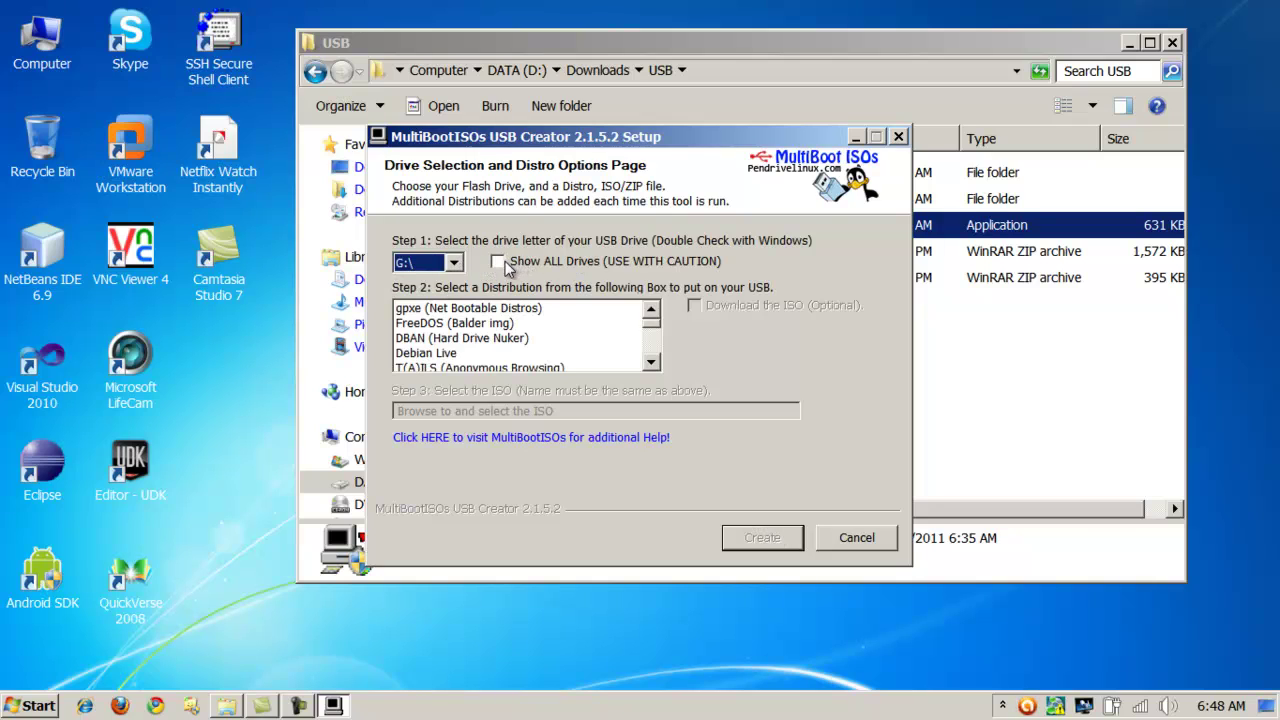
pyautogui.click(498, 261)
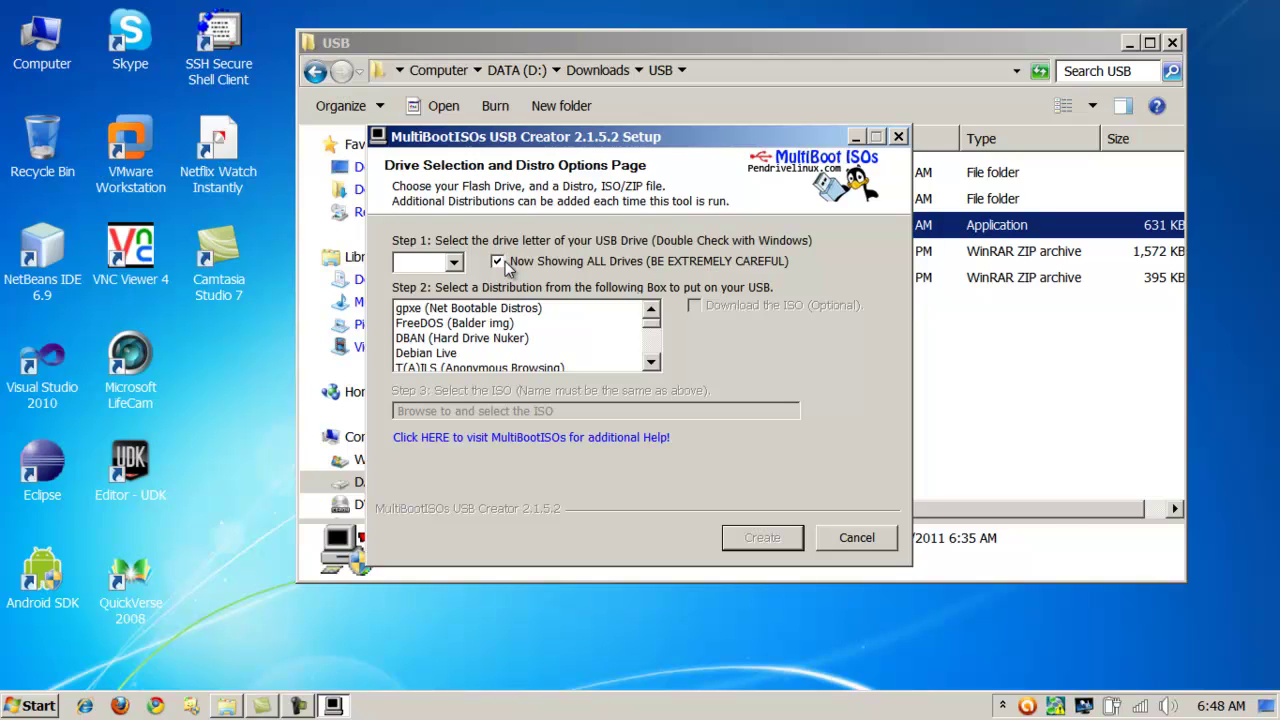
pyautogui.click(455, 262)
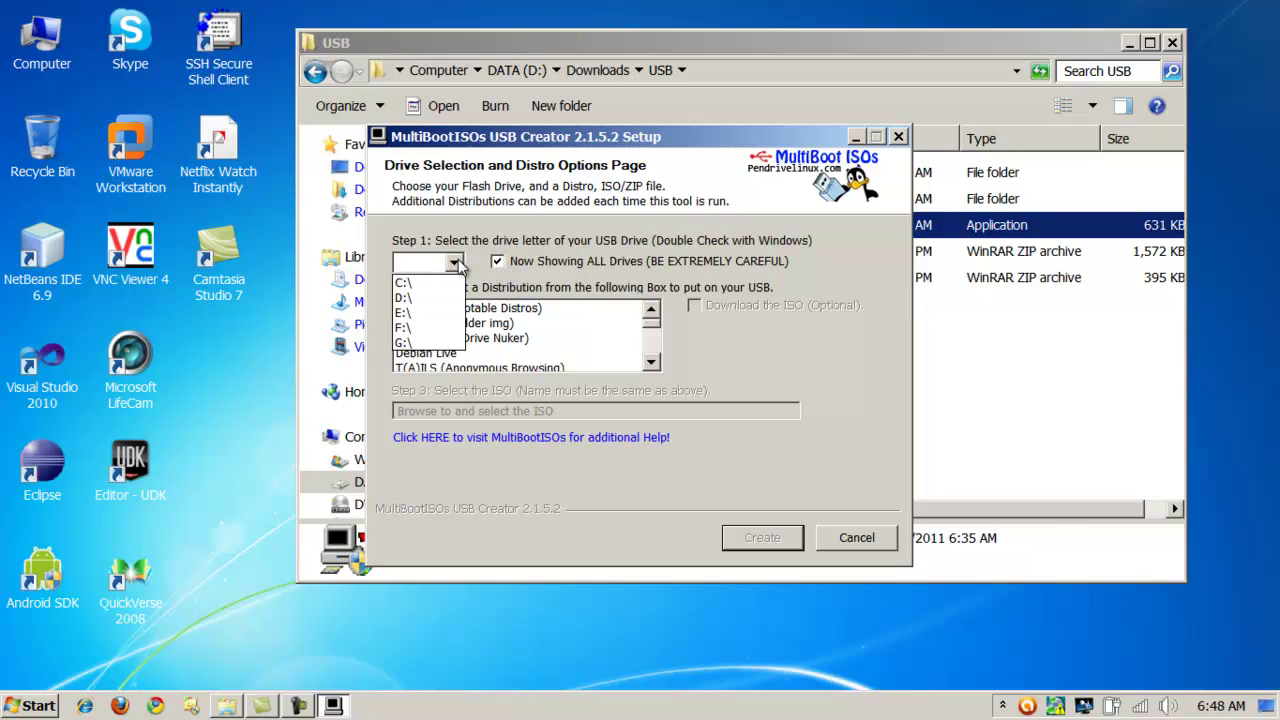
pyautogui.click(512, 238)
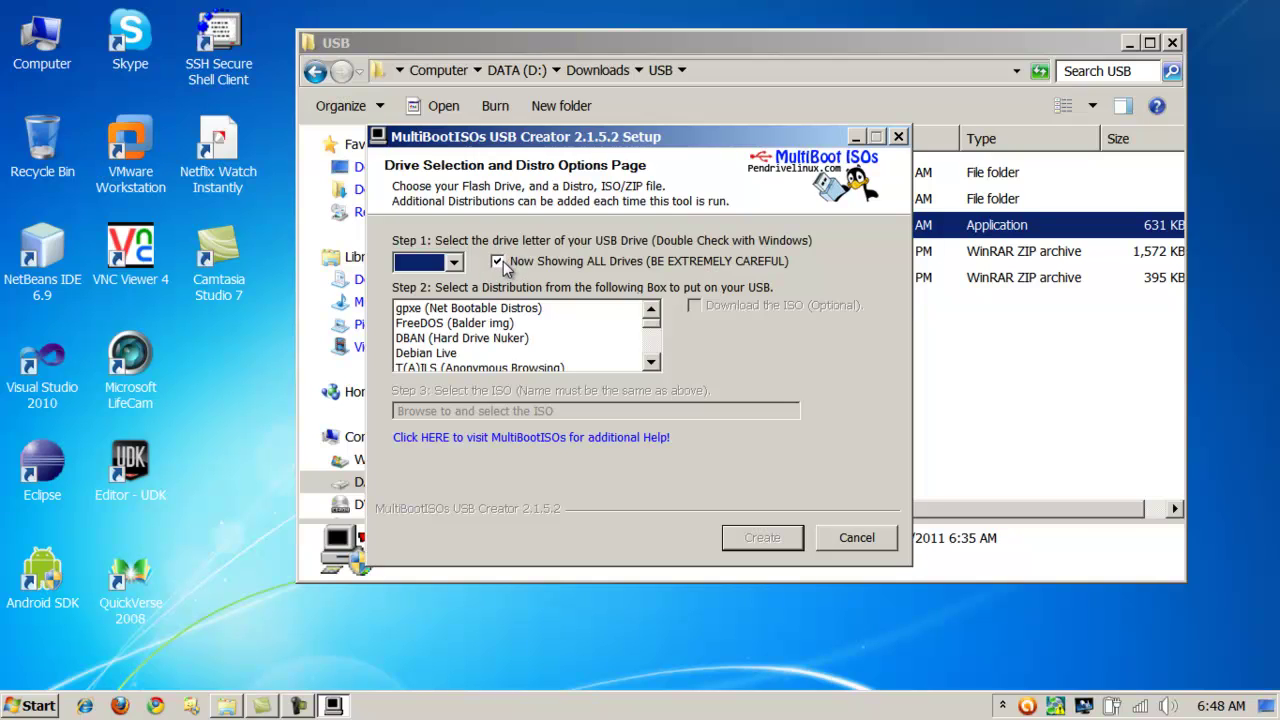
pyautogui.click(497, 262)
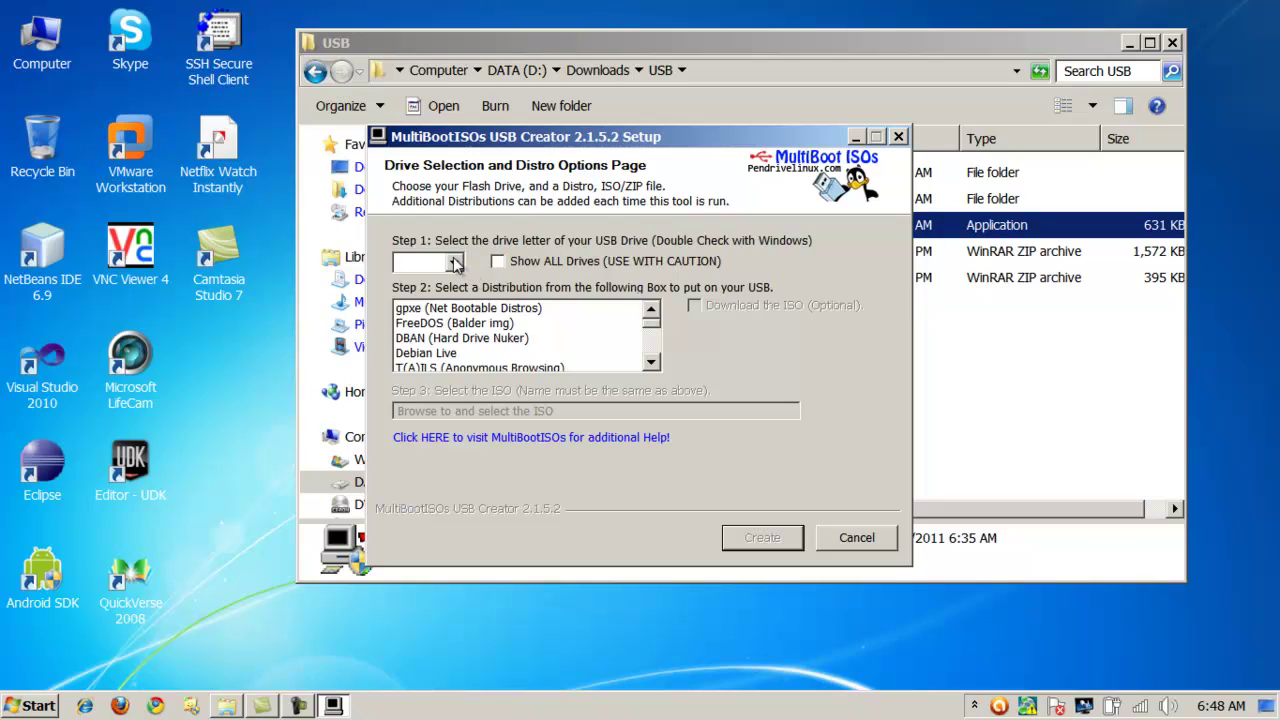
# Set the target USB drive to G:\ and select the FreeDOS (Balder img) distribution
pyautogui.click(455, 262)
pyautogui.click(440, 286)
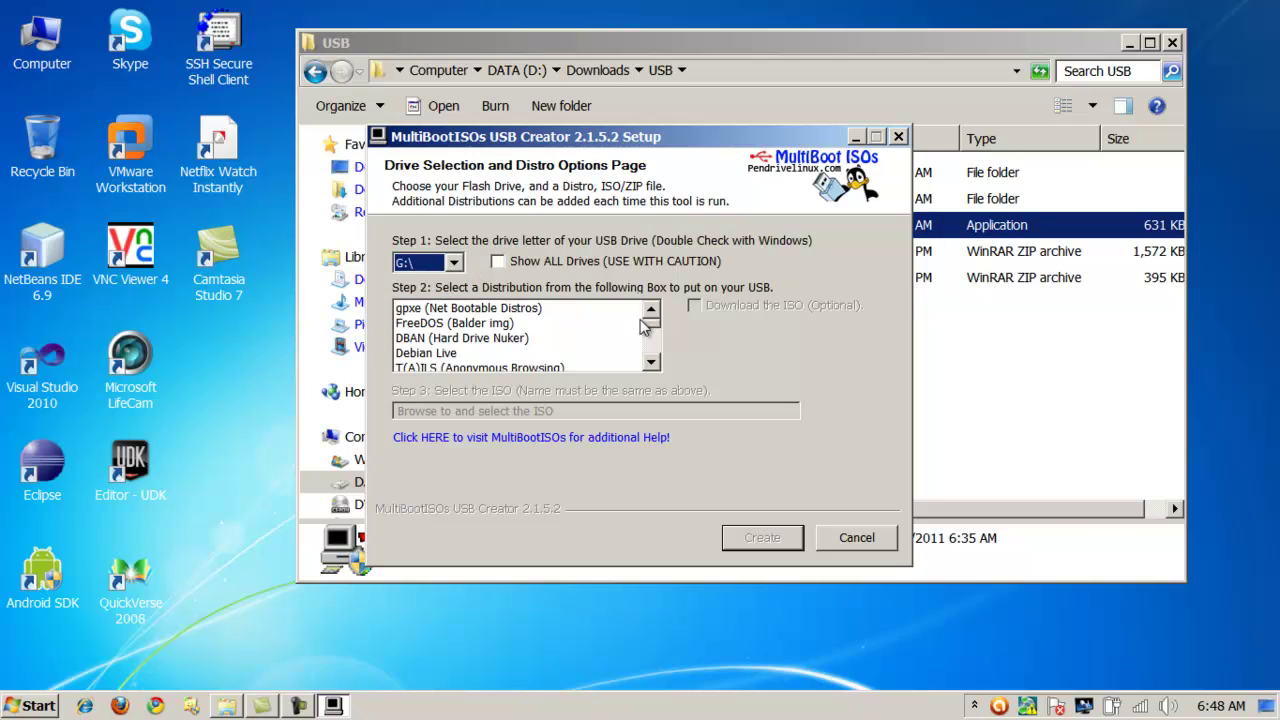
pyautogui.click(453, 323)
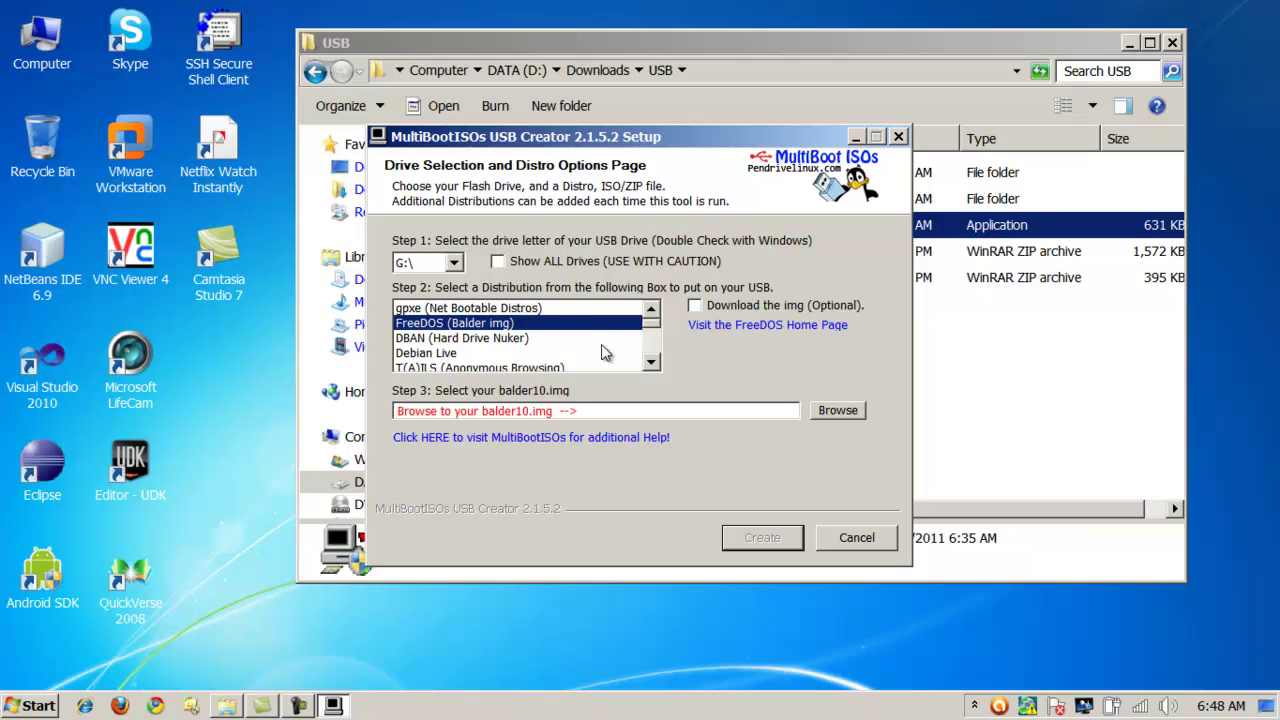
# Select the Mandriva Free 2010 Spring distribution, request its optional ISO download, and decline to launch the download link
pyautogui.click(656, 363)
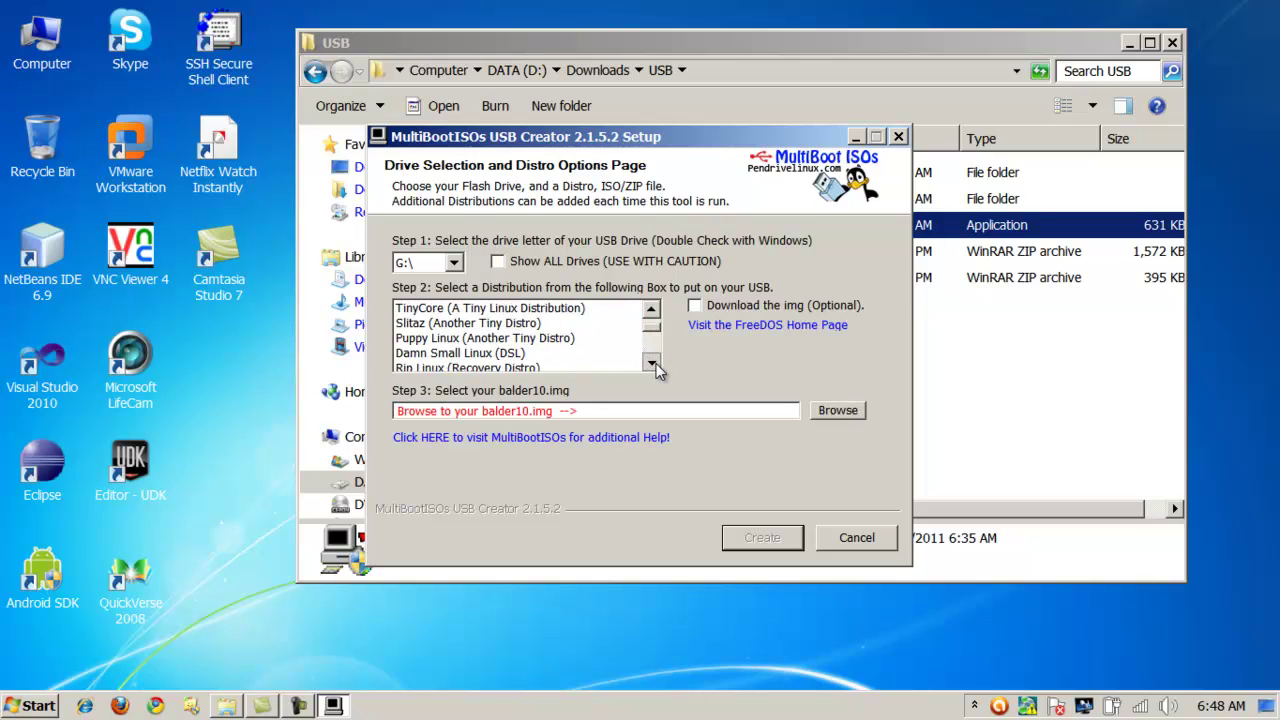
pyautogui.moveTo(656, 363); pyautogui.dragTo(655, 370)
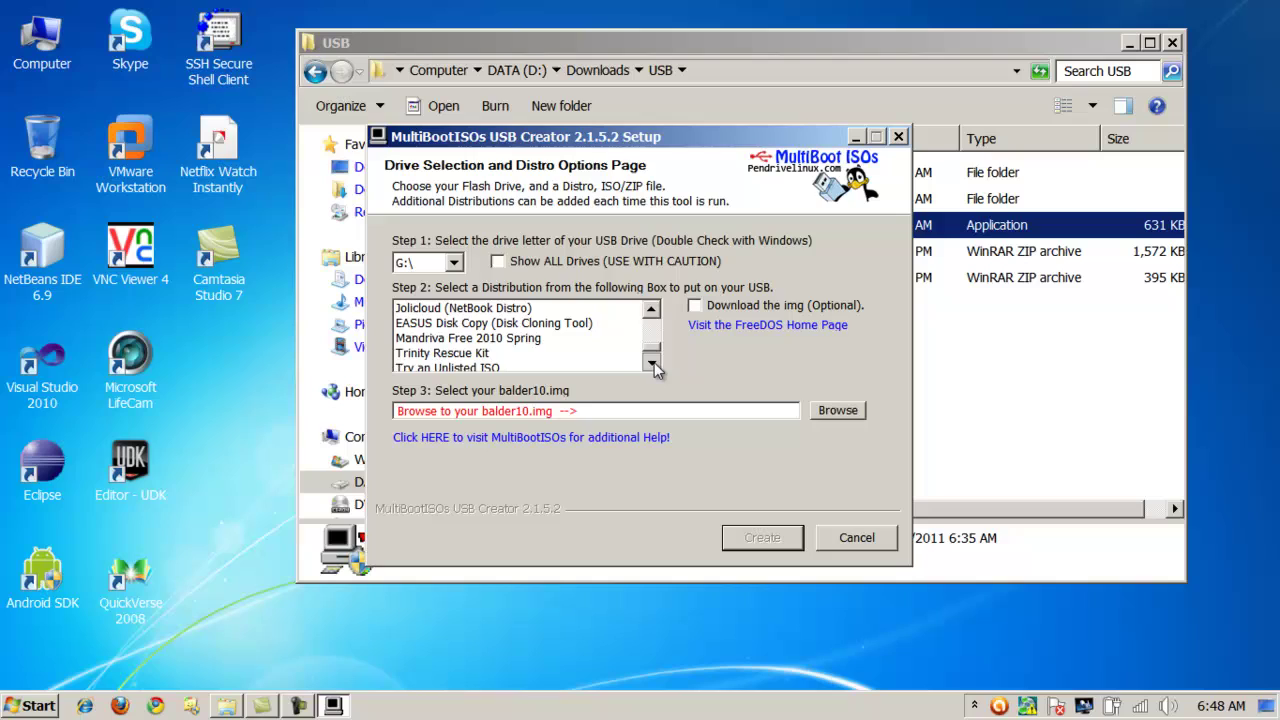
pyautogui.click(484, 340)
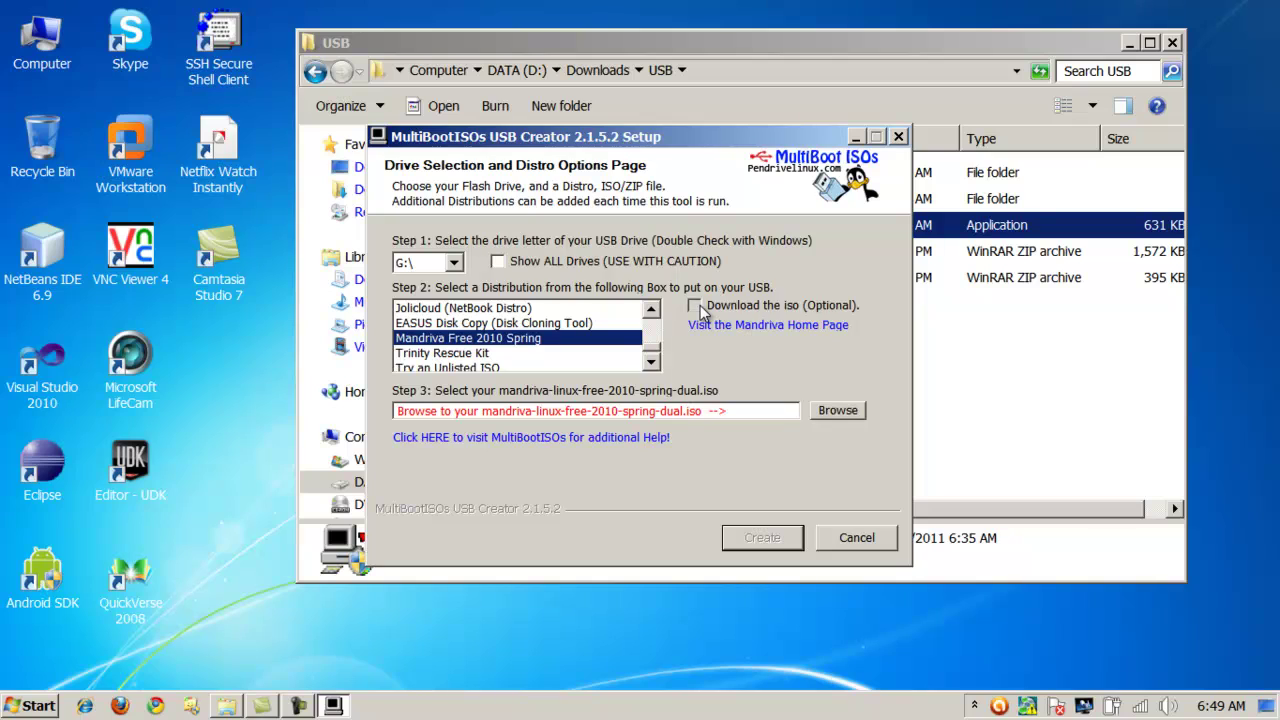
pyautogui.click(699, 308)
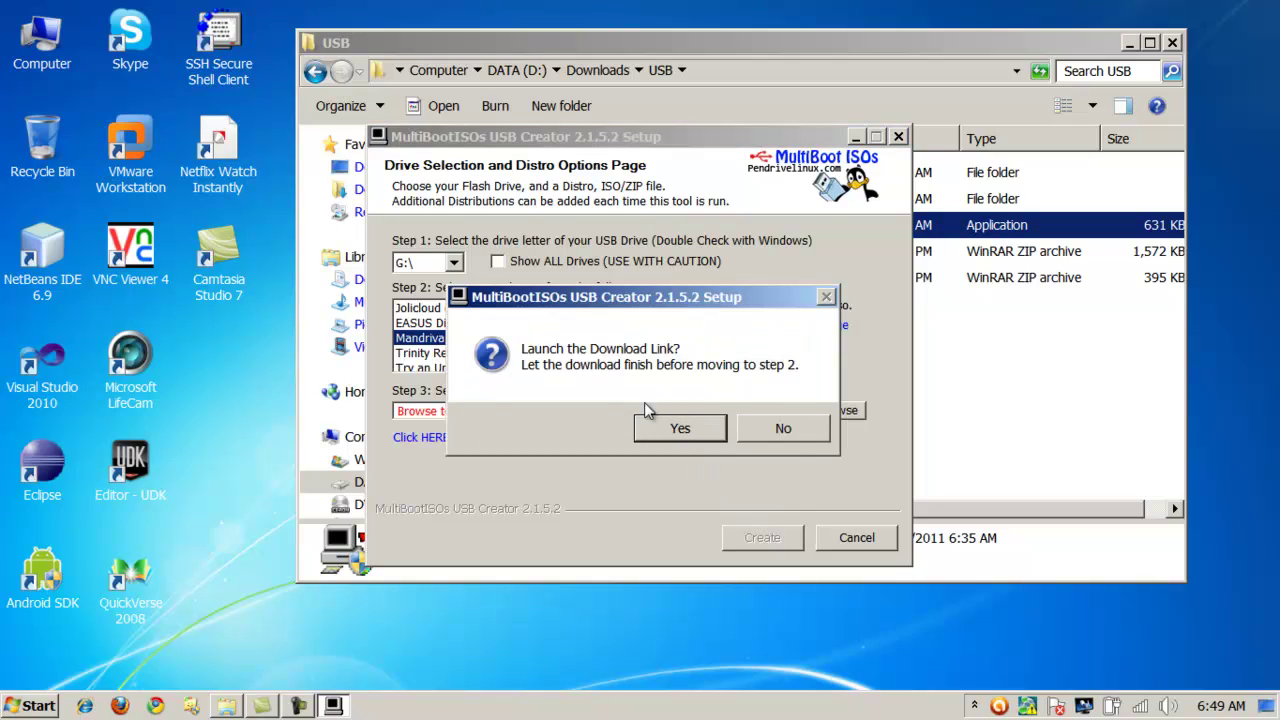
pyautogui.click(790, 428)
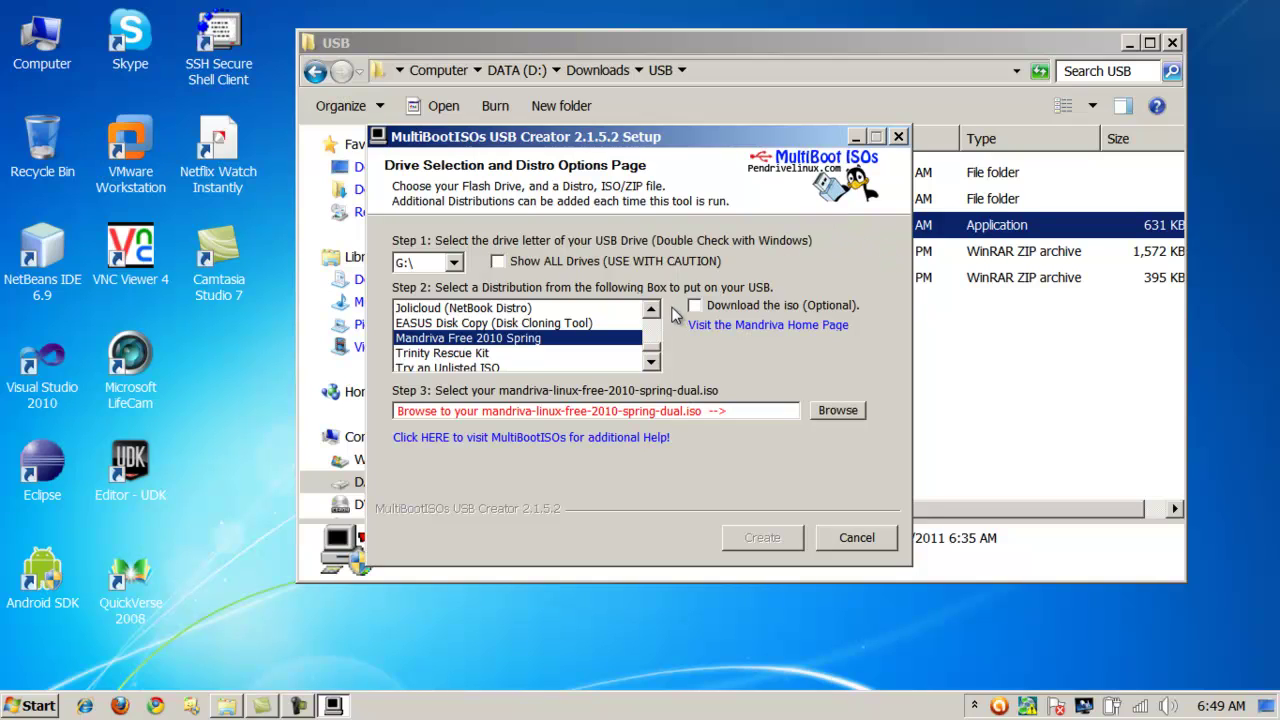
# Examine the Try an Unlisted ISO, EASUS Disk Copy and other distribution entries, and cancel the USB creator setup
pyautogui.click(588, 362)
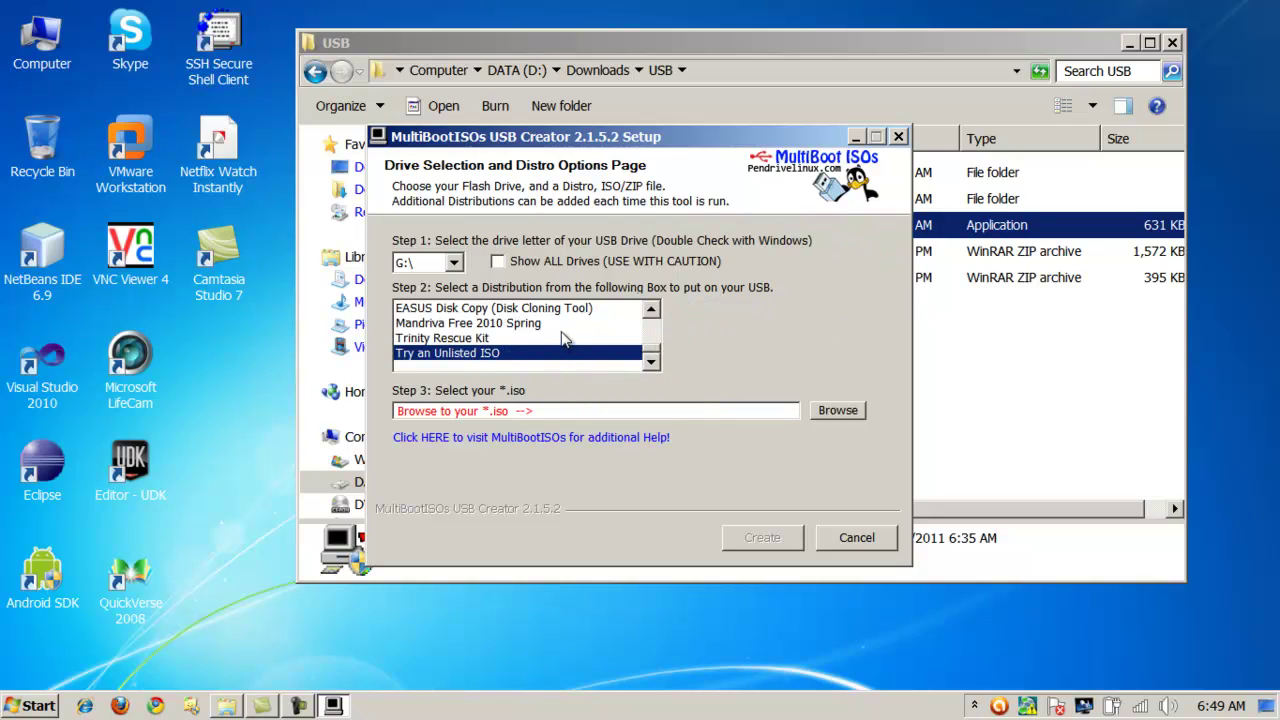
pyautogui.click(565, 339)
pyautogui.click(566, 310)
pyautogui.scroll(5, 650, 313)
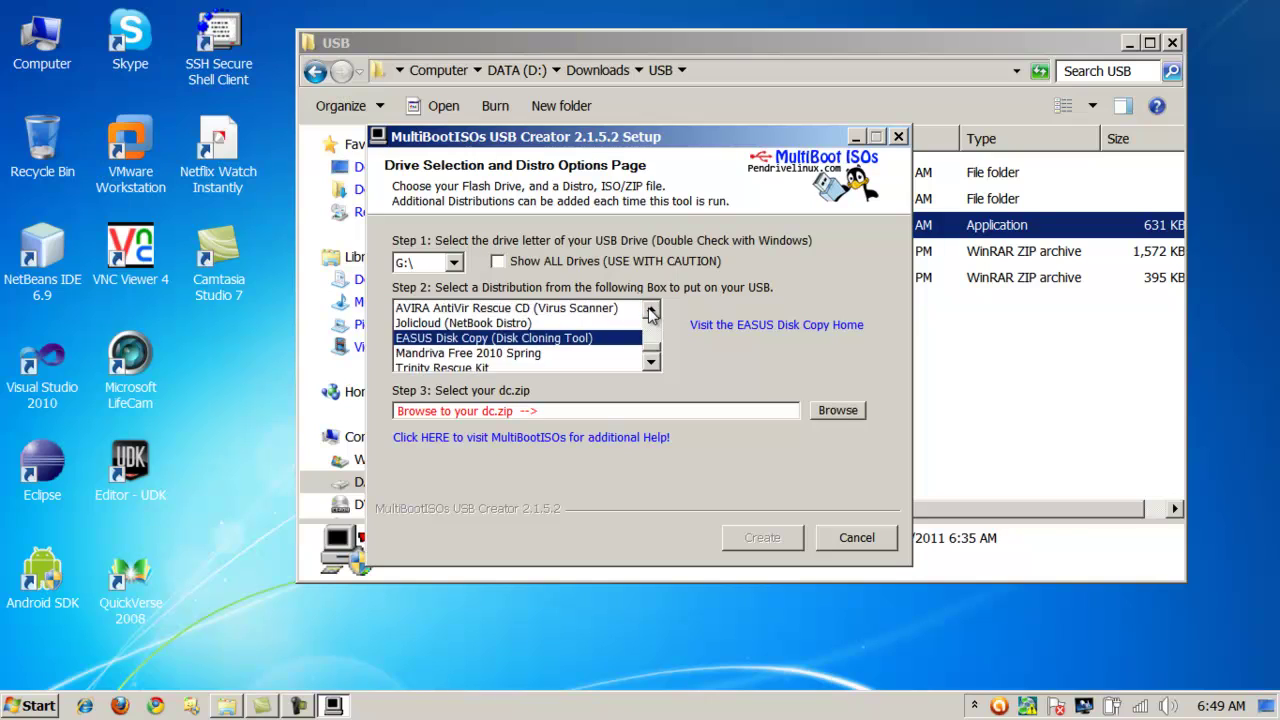
pyautogui.scroll(5, 652, 313)
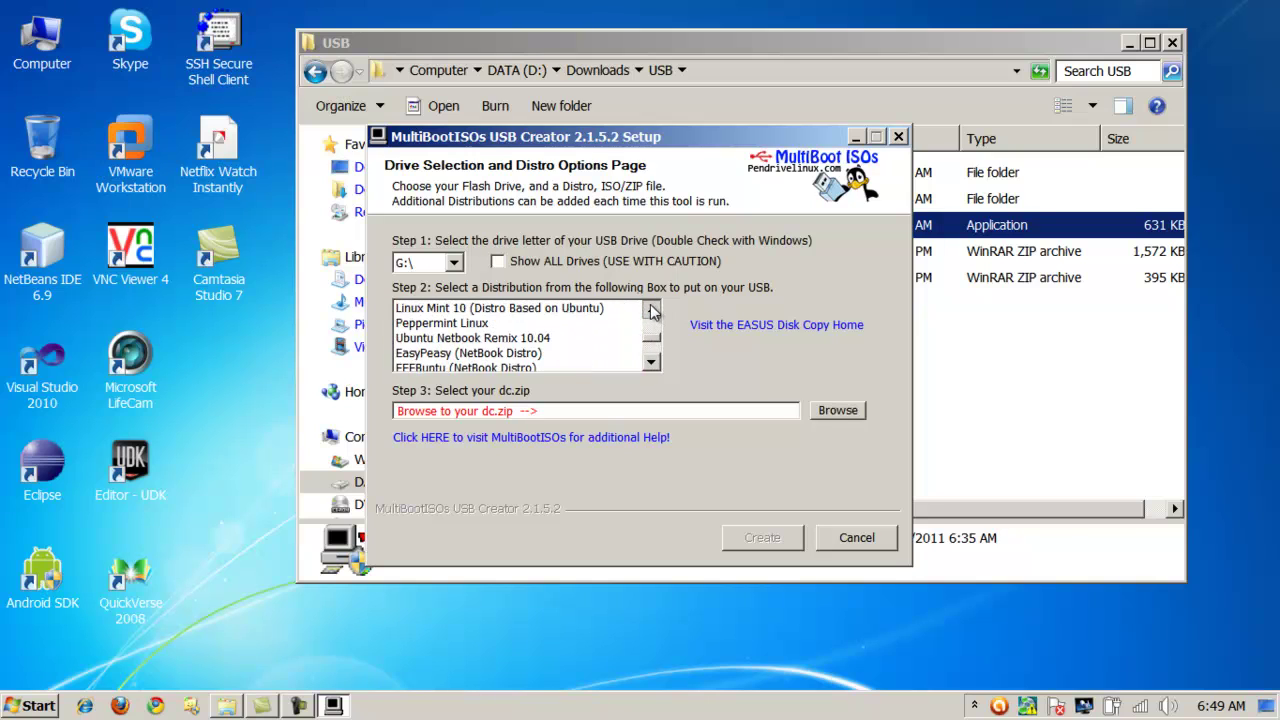
pyautogui.scroll(3, 652, 313)
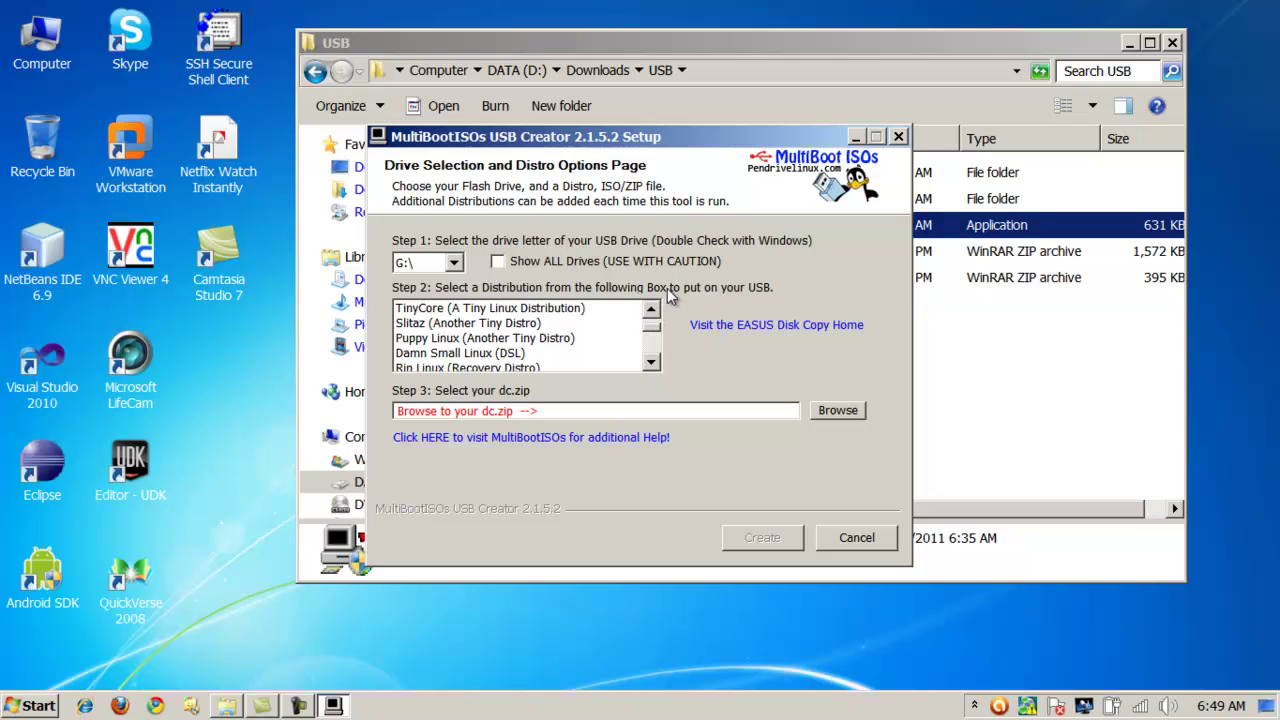
pyautogui.scroll(4, 652, 313)
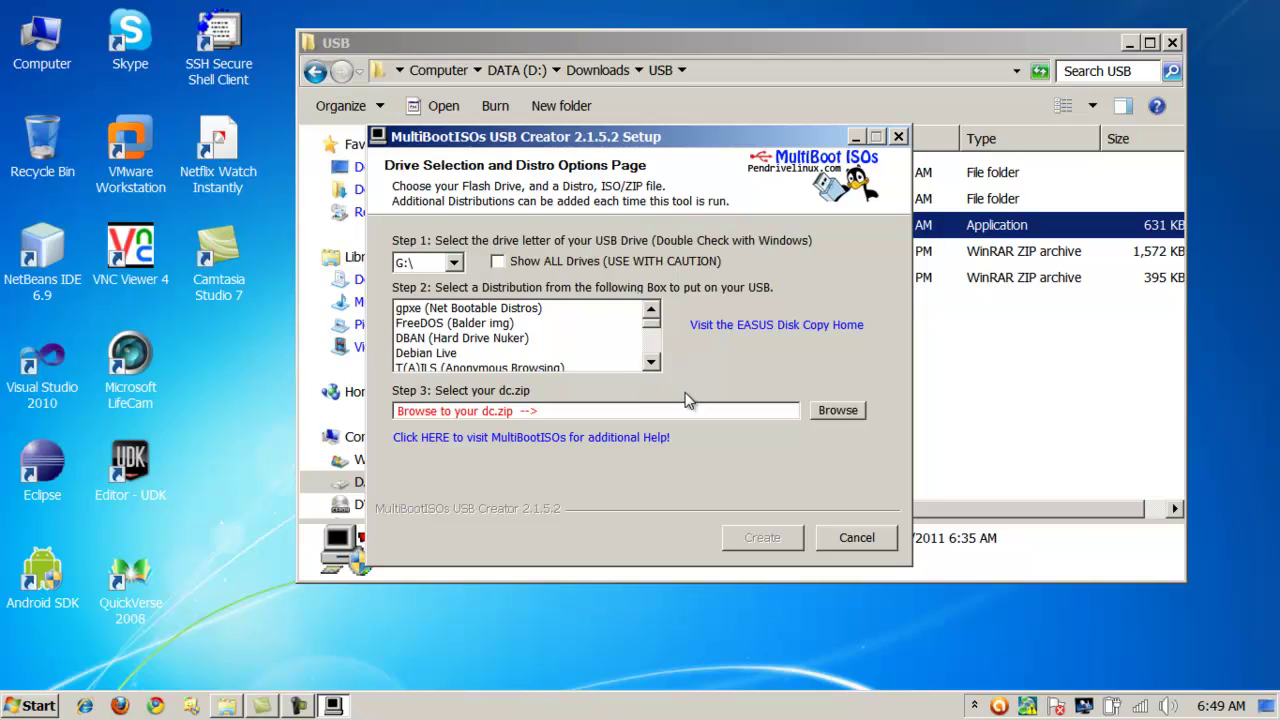
pyautogui.click(856, 538)
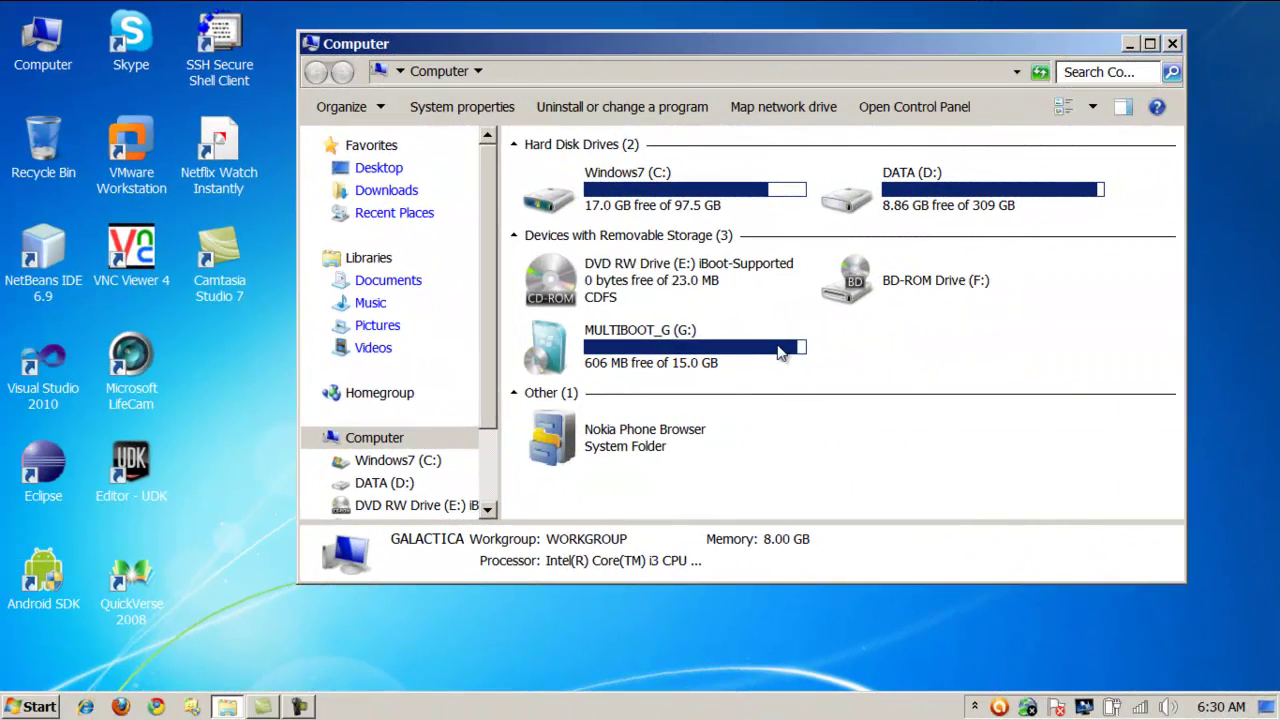
# Open the MULTIBOOT_G (G:) drive in Windows Explorer and maximize the window to view its contents
pyautogui.doubleClick(740, 364)
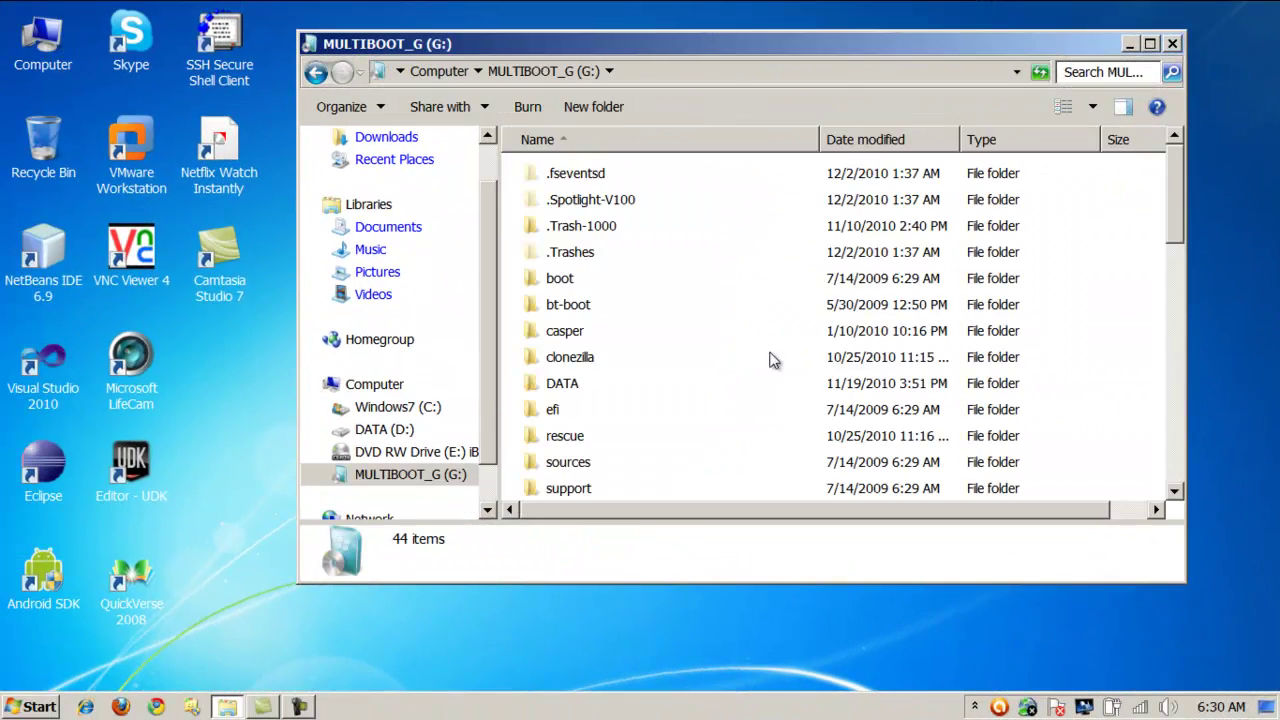
pyautogui.click(1150, 43)
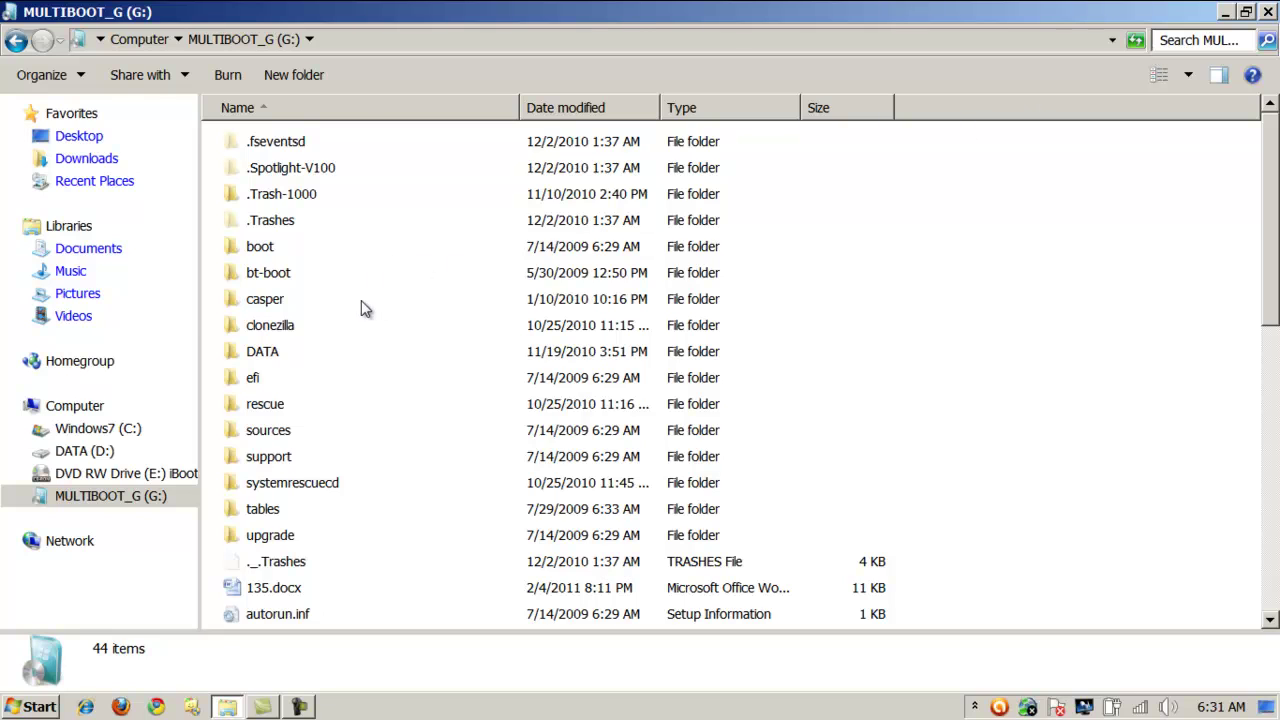
# Check the casper folder's properties, and inspect the filesystem.squashfs file inside the folder before returning to the drive root
pyautogui.rightClick(250, 300)
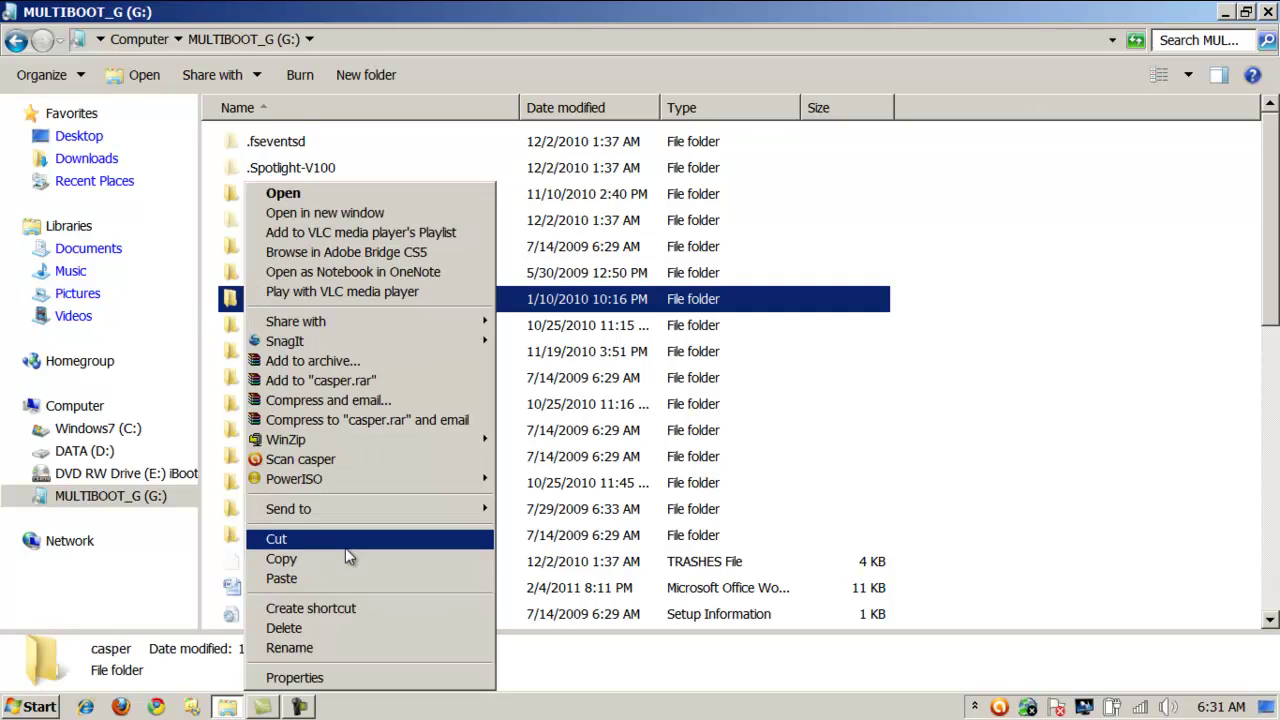
pyautogui.click(336, 680)
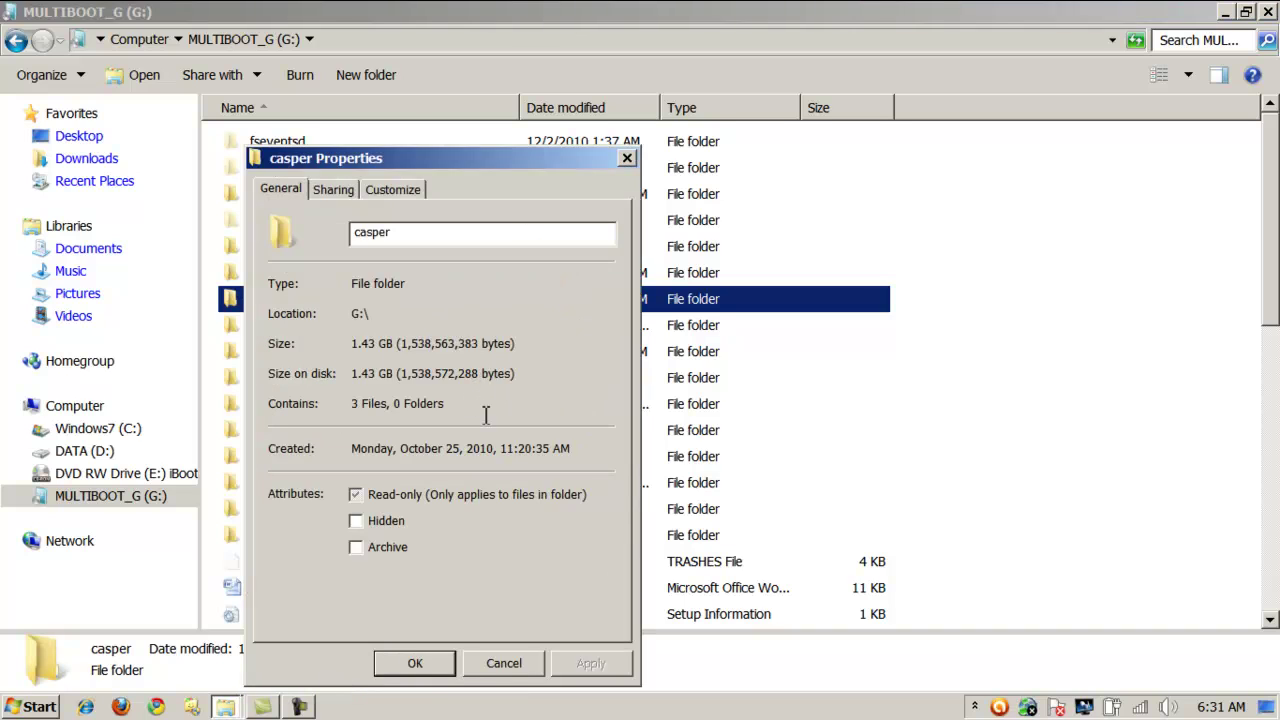
pyautogui.click(510, 665)
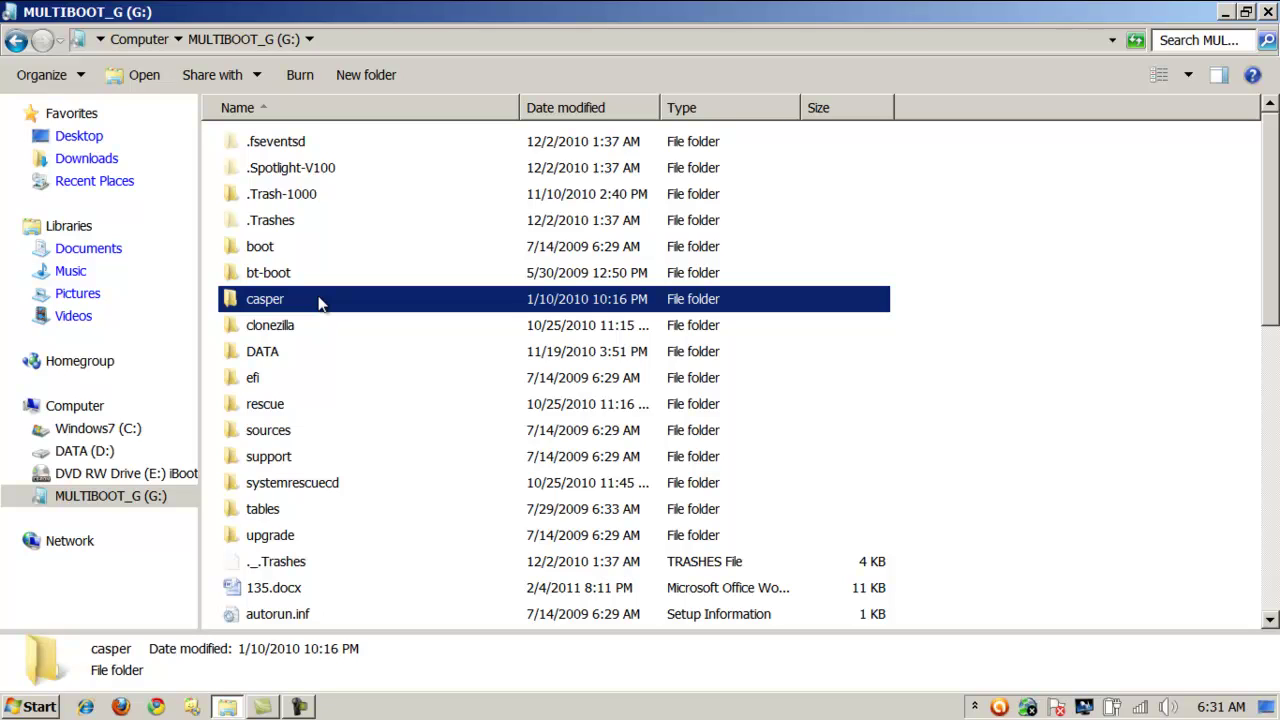
pyautogui.doubleClick(266, 302)
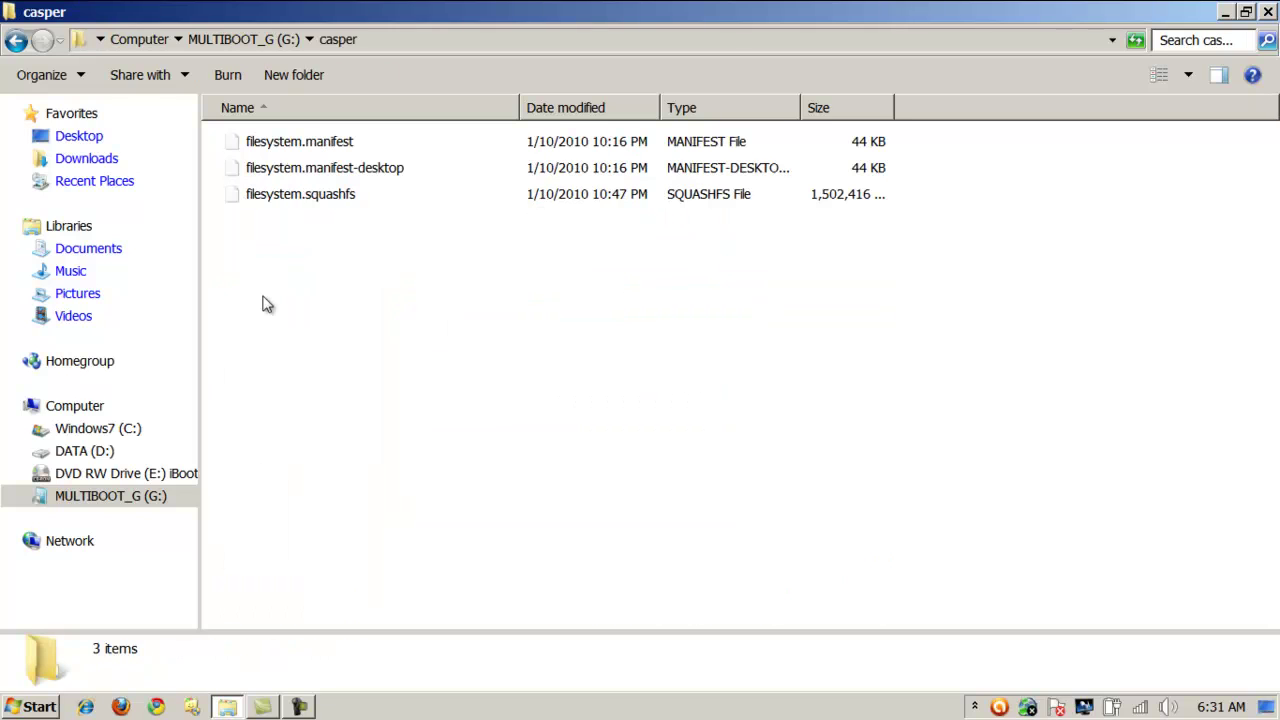
pyautogui.click(266, 203)
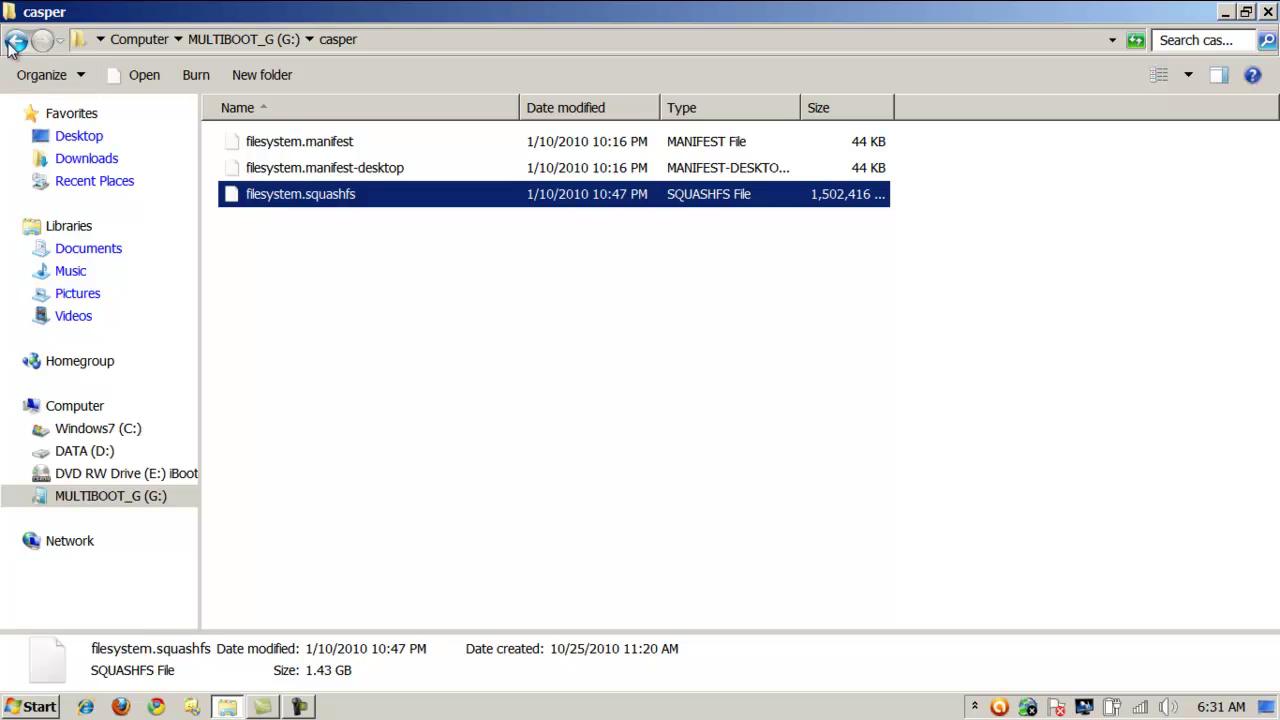
pyautogui.click(15, 41)
# Examine the bt-boot, boot and .Trash-1000 folders, and view the contents of the DATA folder before returning to the drive root
pyautogui.click(288, 274)
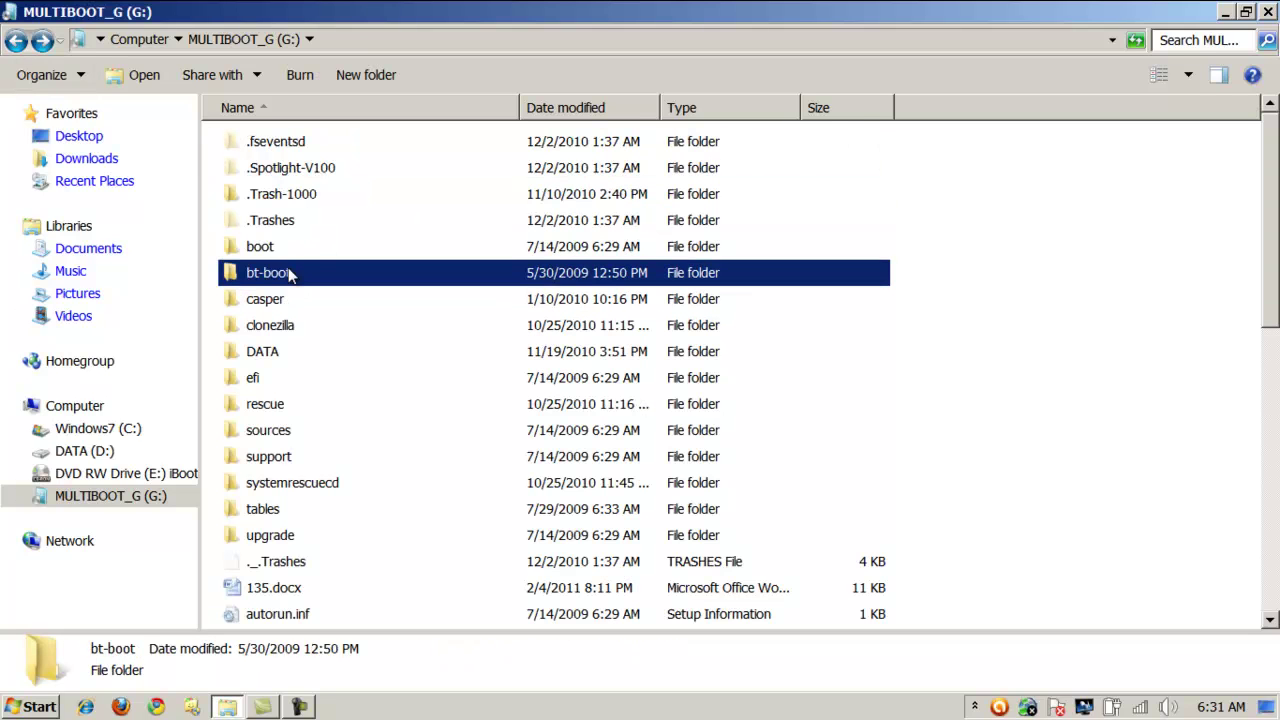
pyautogui.click(276, 248)
pyautogui.click(287, 204)
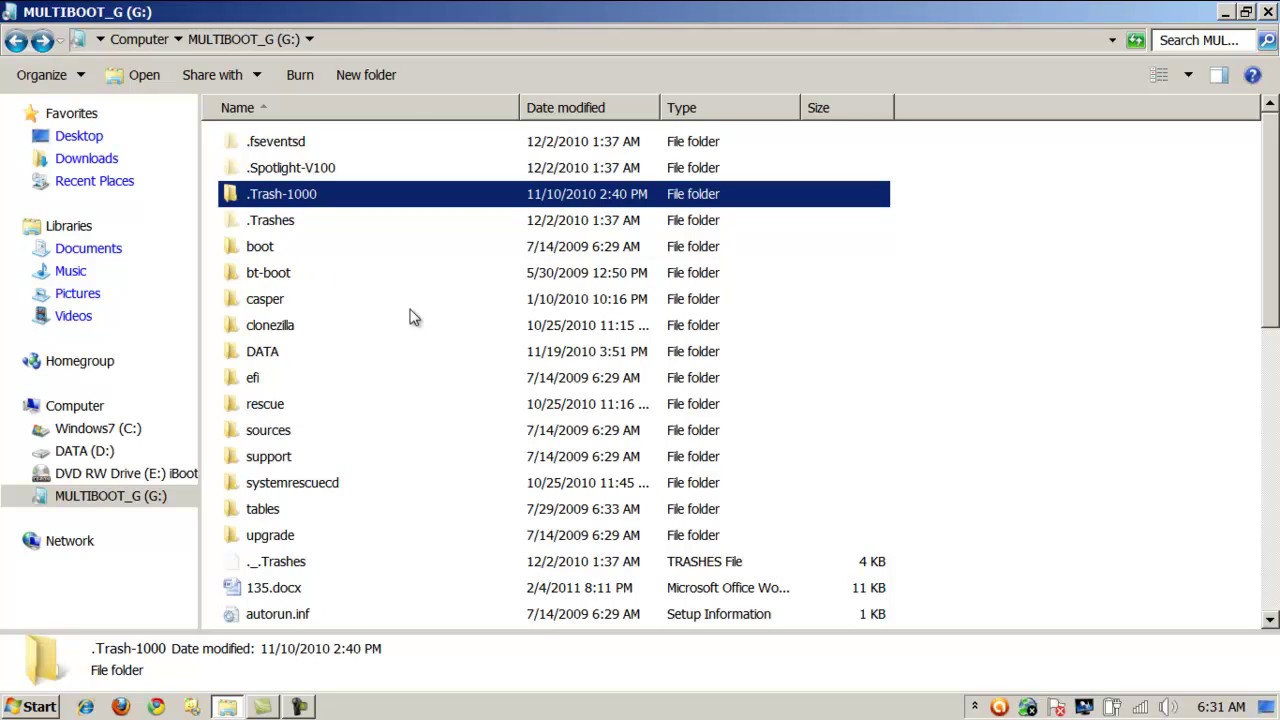
pyautogui.doubleClick(262, 351)
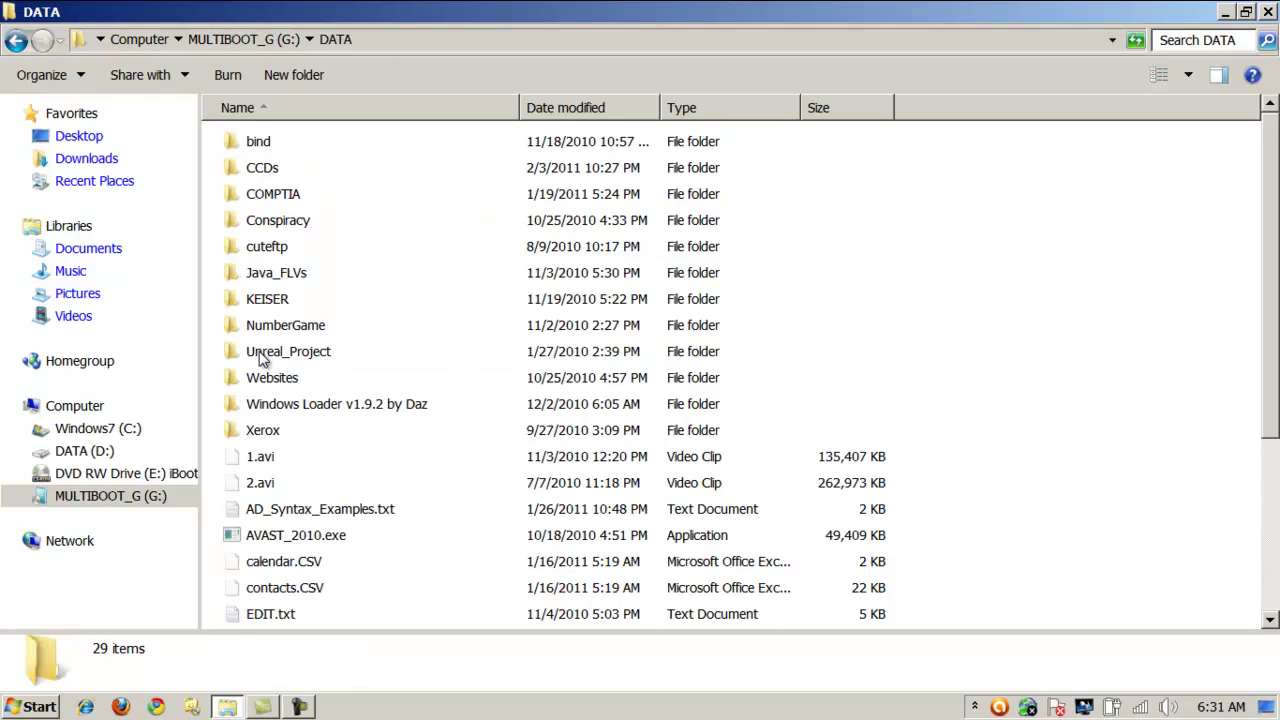
pyautogui.click(16, 41)
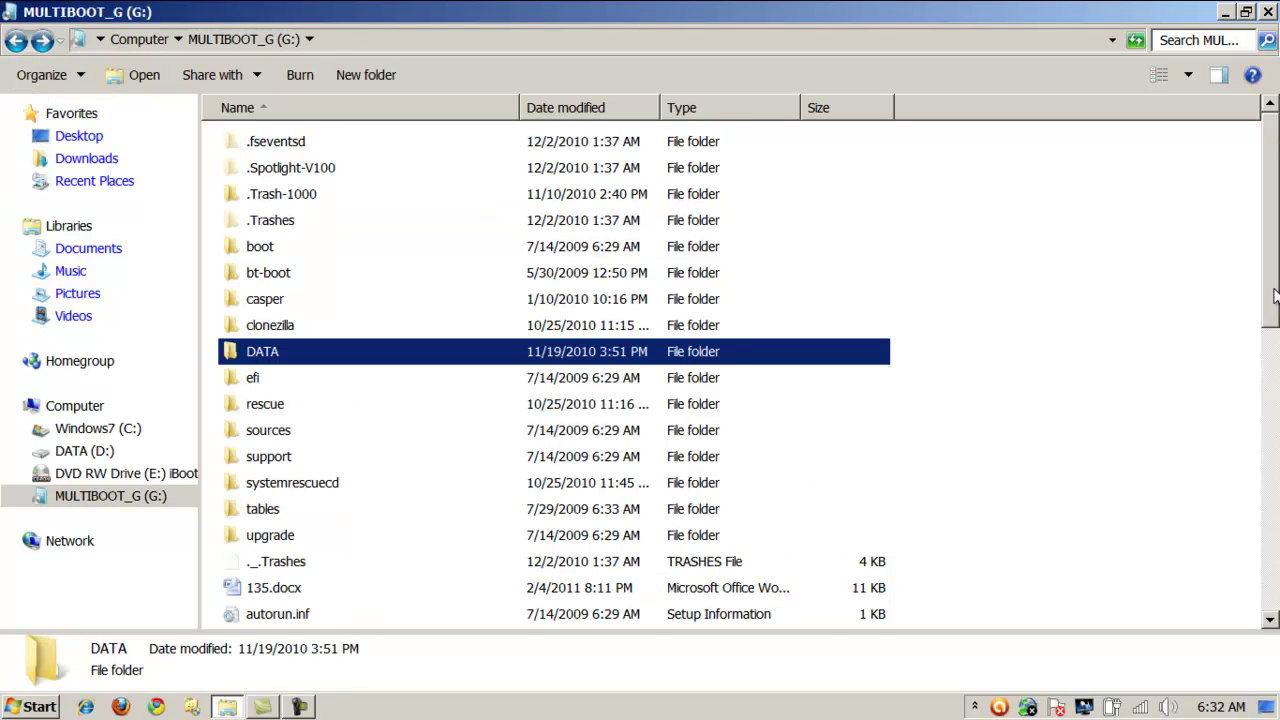
# Check the file details of avg.iso and bitdefender-rescue-cd.iso on the MULTIBOOT_G (G:) drive
pyautogui.moveTo(1275, 295); pyautogui.dragTo(1274, 435)
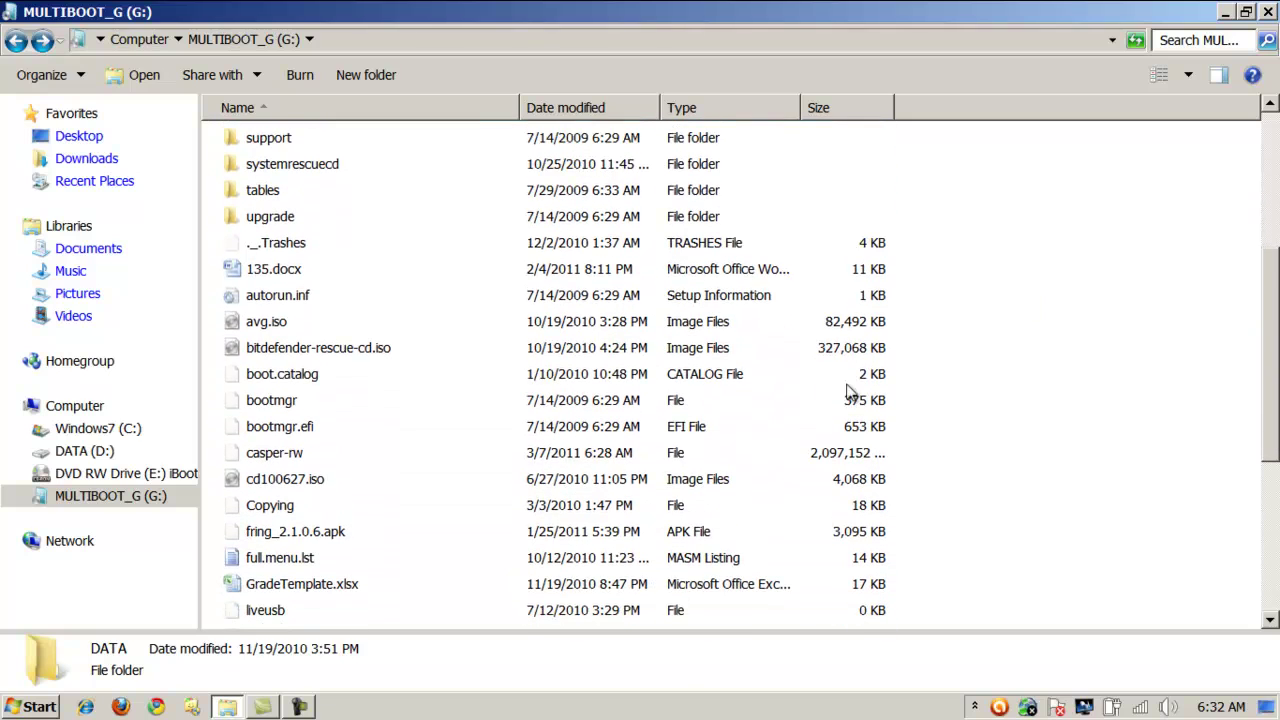
pyautogui.click(268, 331)
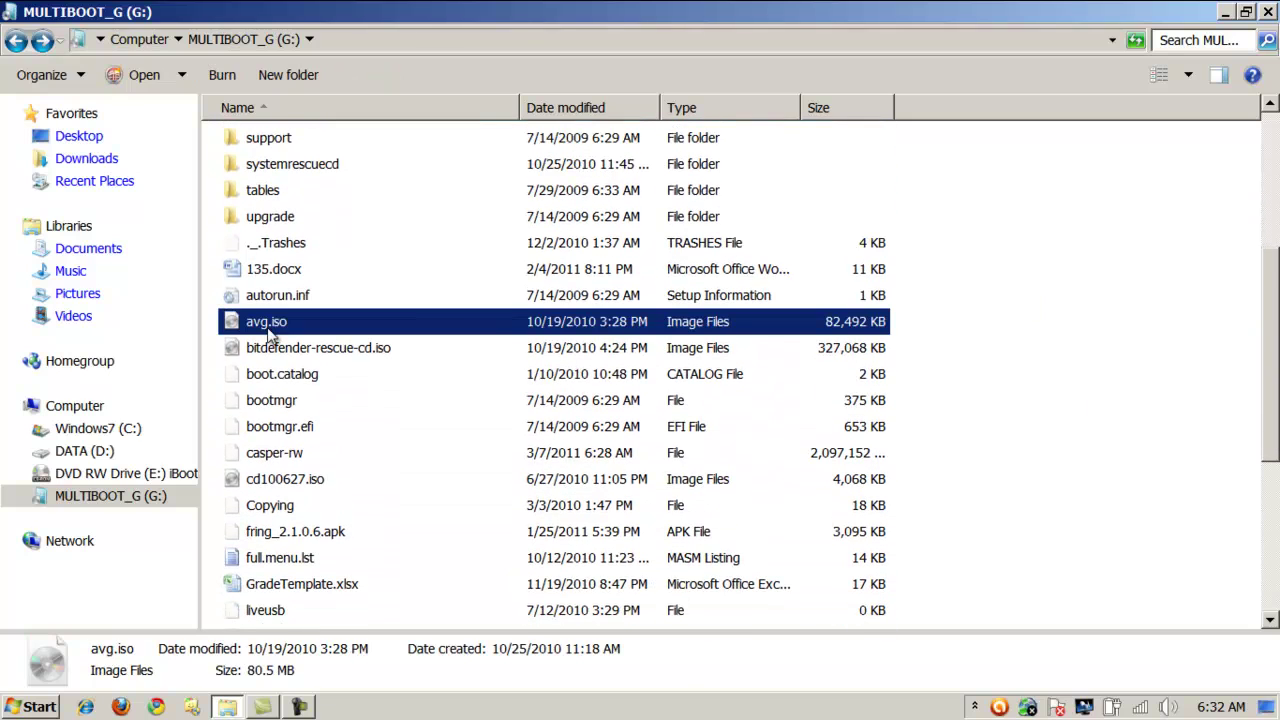
pyautogui.click(338, 355)
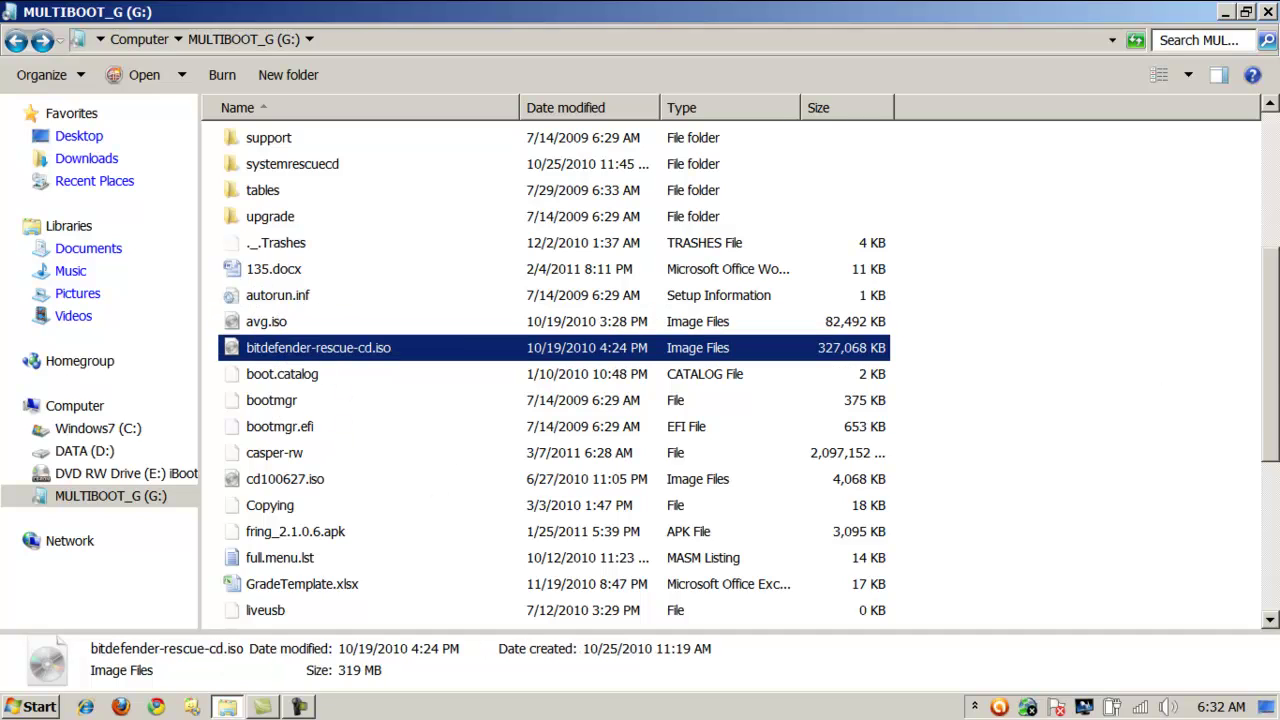
# Check the file details of pmagic-5.4.iso, ophcrack-xp-livecd-2.3.1.iso, ubcd.iso and ubuntu-10.10-desktop-i386.iso on the drive
pyautogui.scroll(-3, 1270, 355)
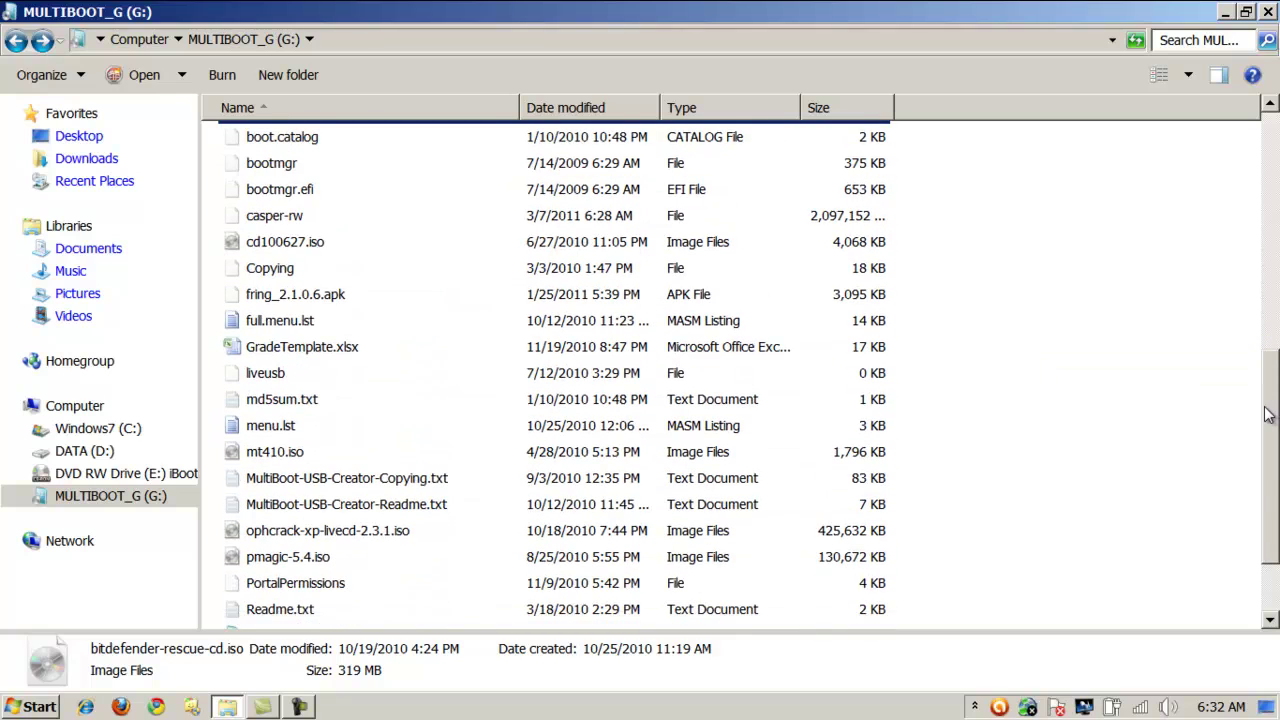
pyautogui.scroll(-2, 1268, 415)
pyautogui.click(313, 466)
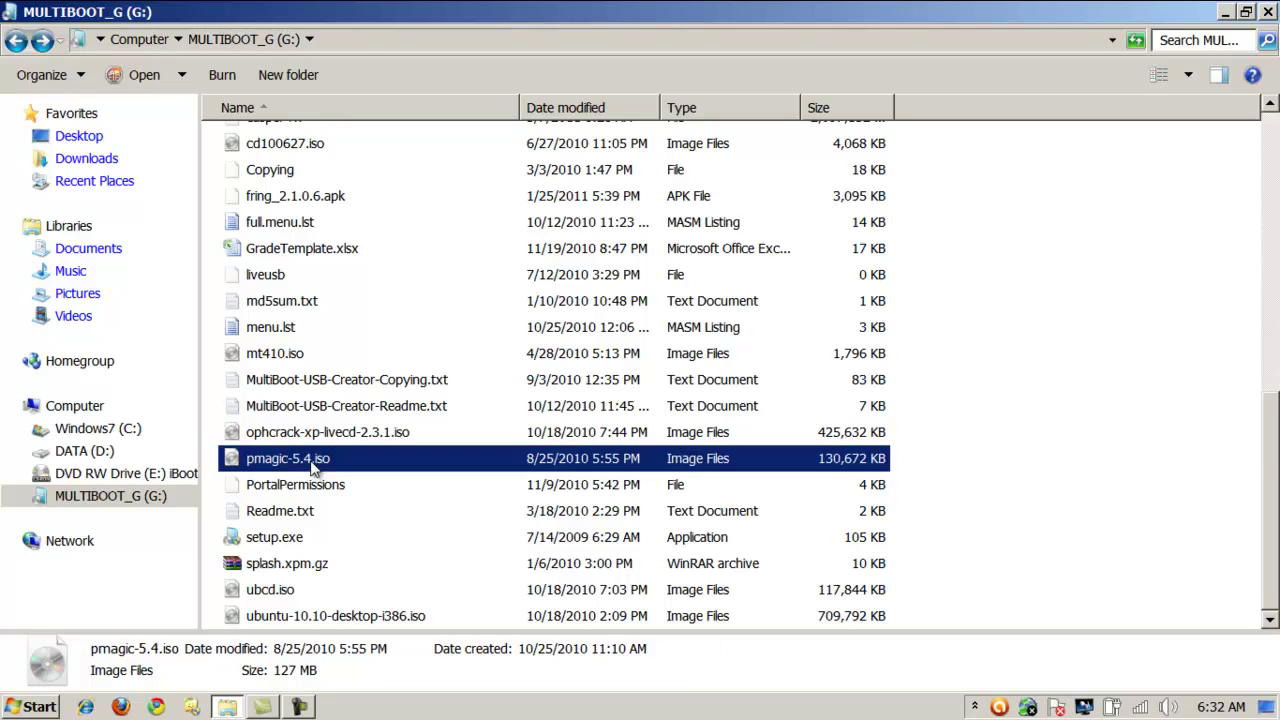
pyautogui.click(324, 440)
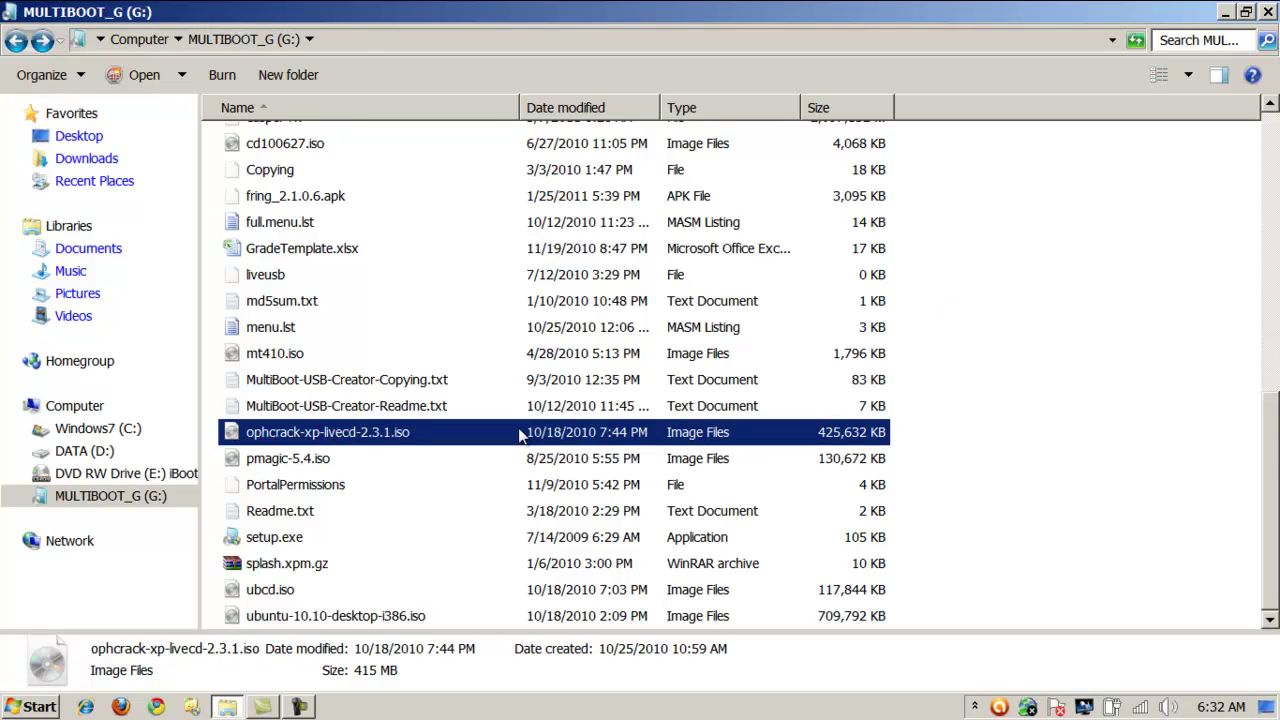
pyautogui.click(275, 597)
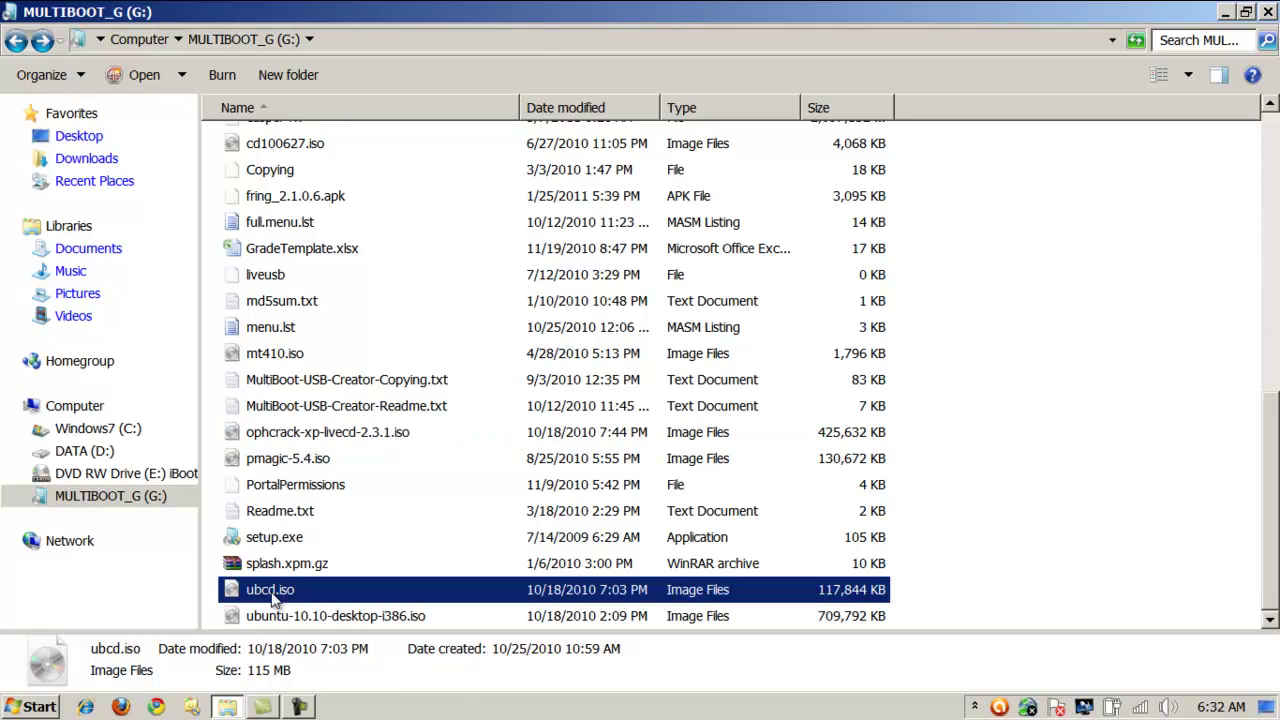
pyautogui.click(382, 619)
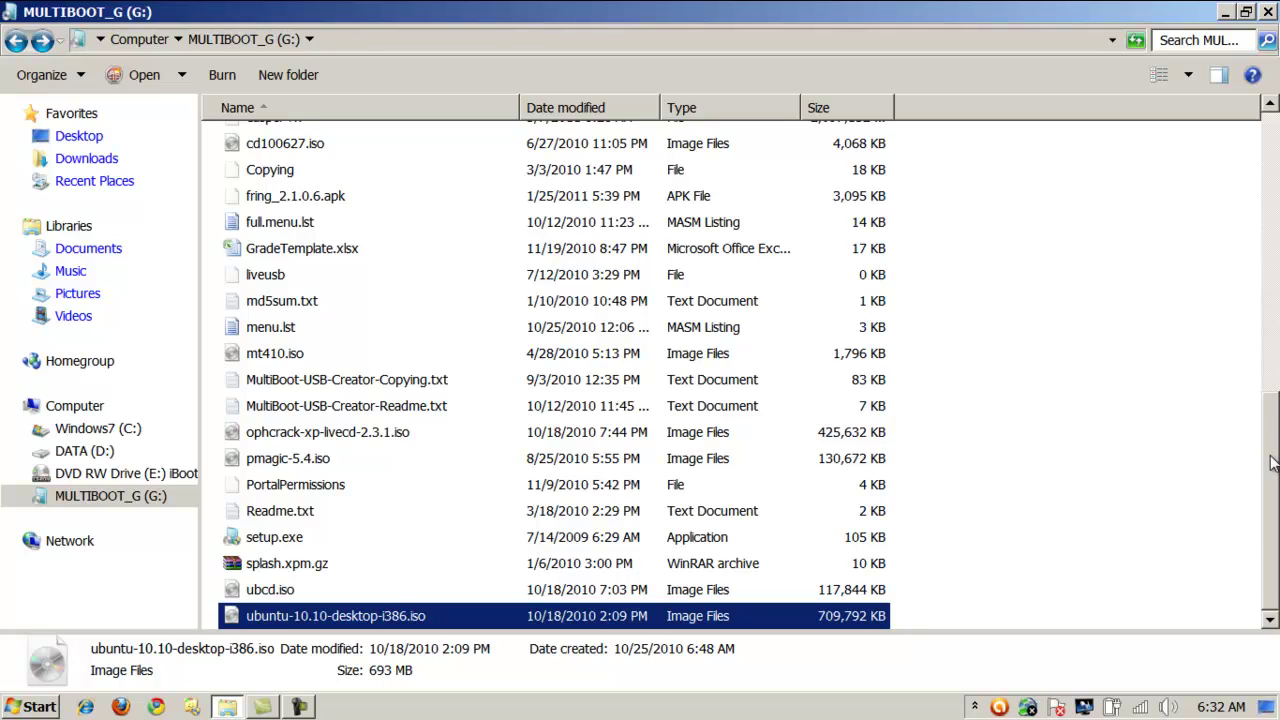
# Review ubcd.iso and ubuntu-10.10-desktop-i386.iso again, and return to the start of the drive's file list
pyautogui.scroll(1, 1265, 462)
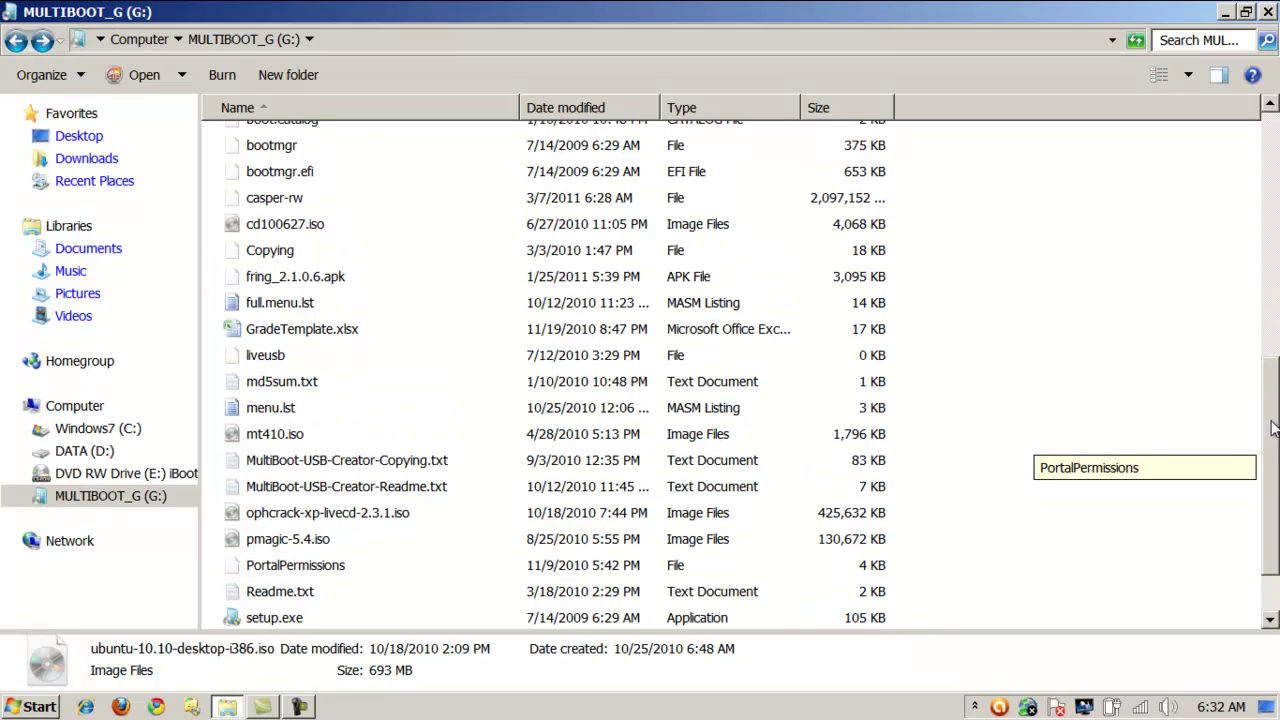
pyautogui.scroll(-1, 1265, 462)
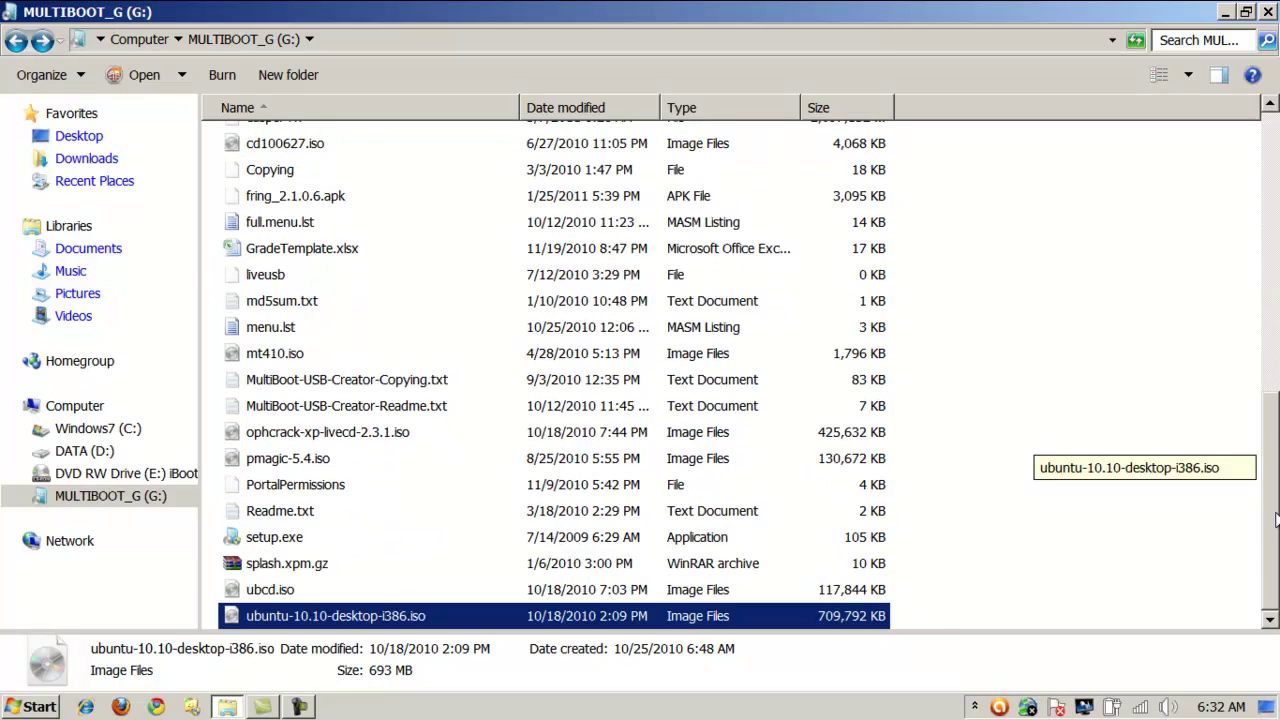
pyautogui.click(284, 590)
pyautogui.click(300, 616)
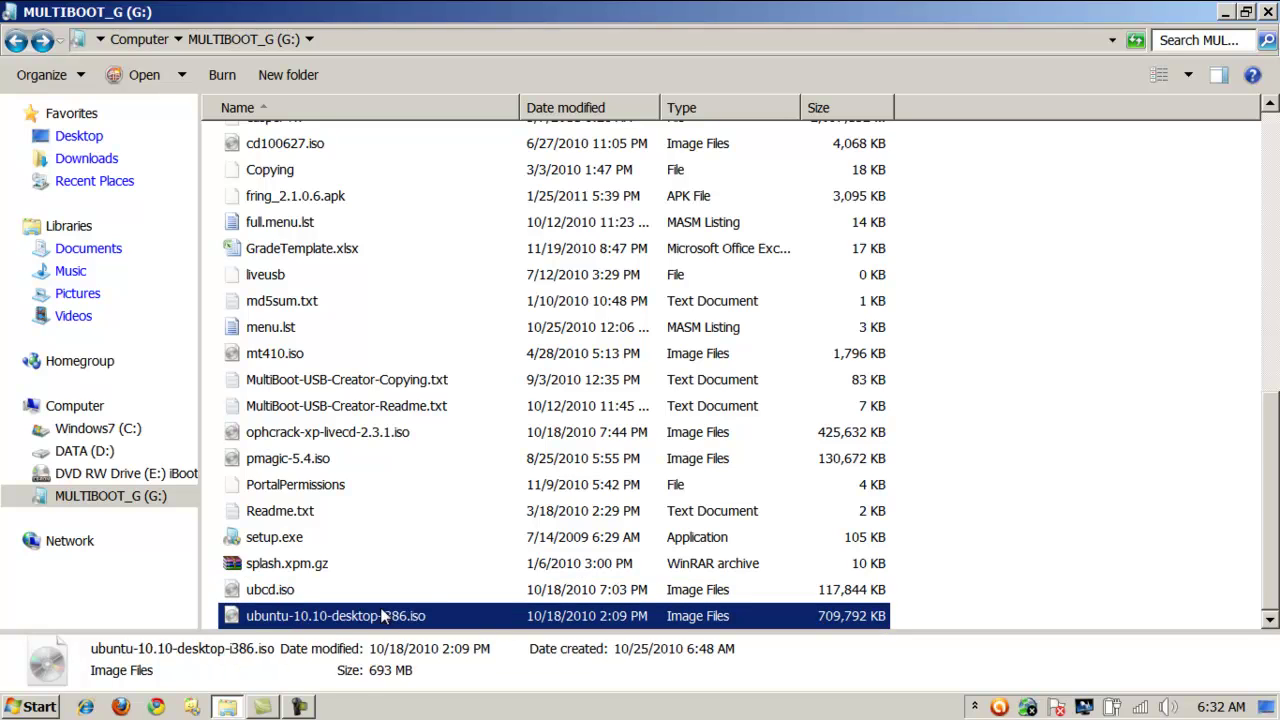
pyautogui.moveTo(1268, 480); pyautogui.dragTo(1270, 175)
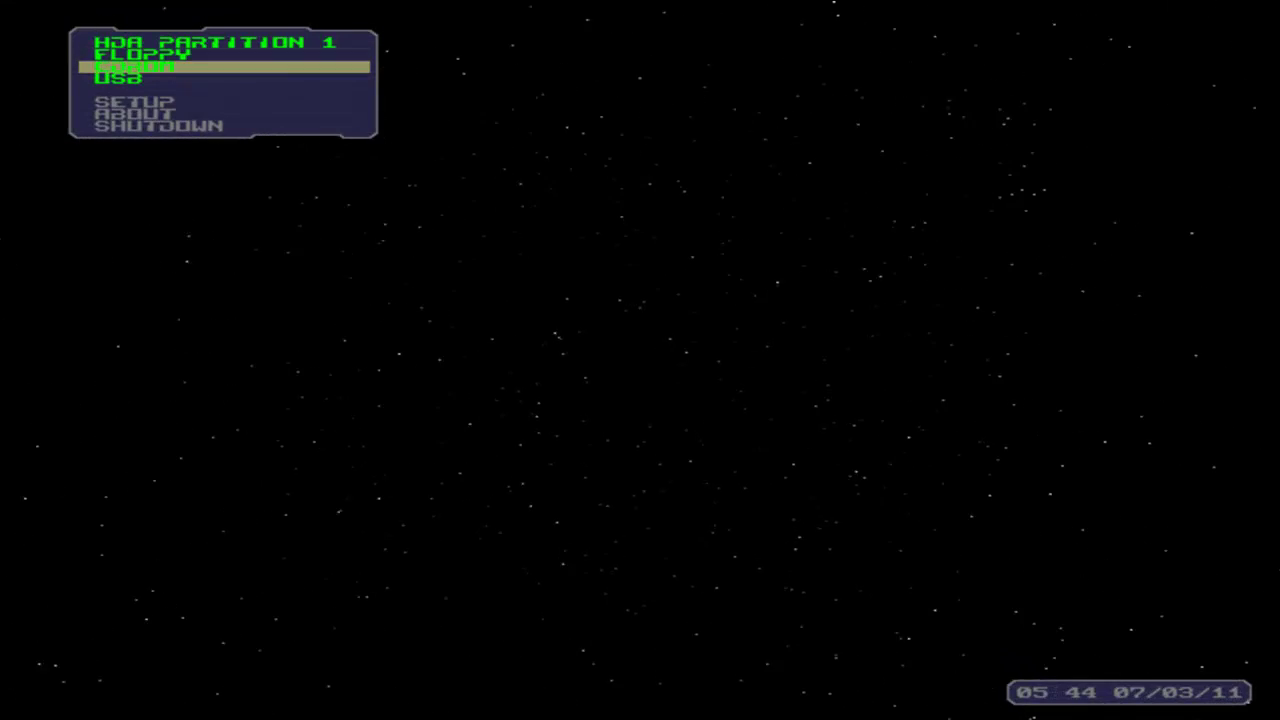
# Look through the boot manager's device entries and boot from USB
pyautogui.press('Up')
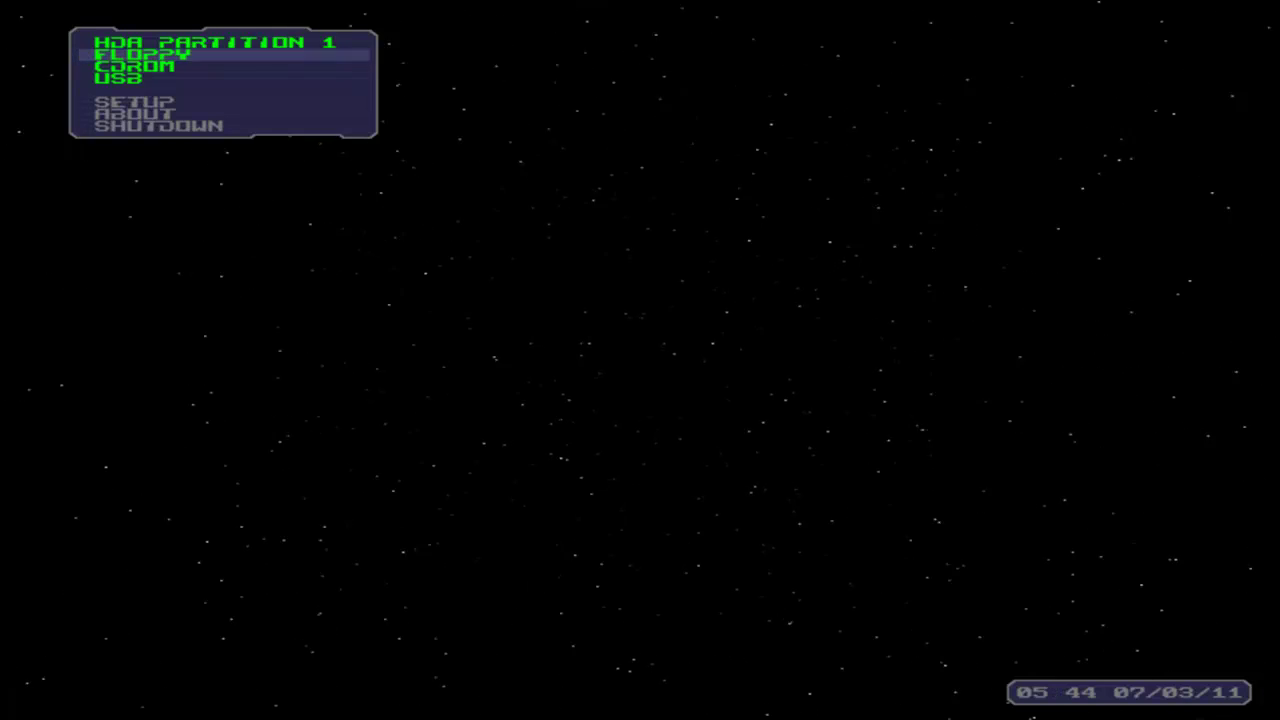
pyautogui.press('Up')
pyautogui.press('Up')
pyautogui.press('Up')
pyautogui.press('Down')
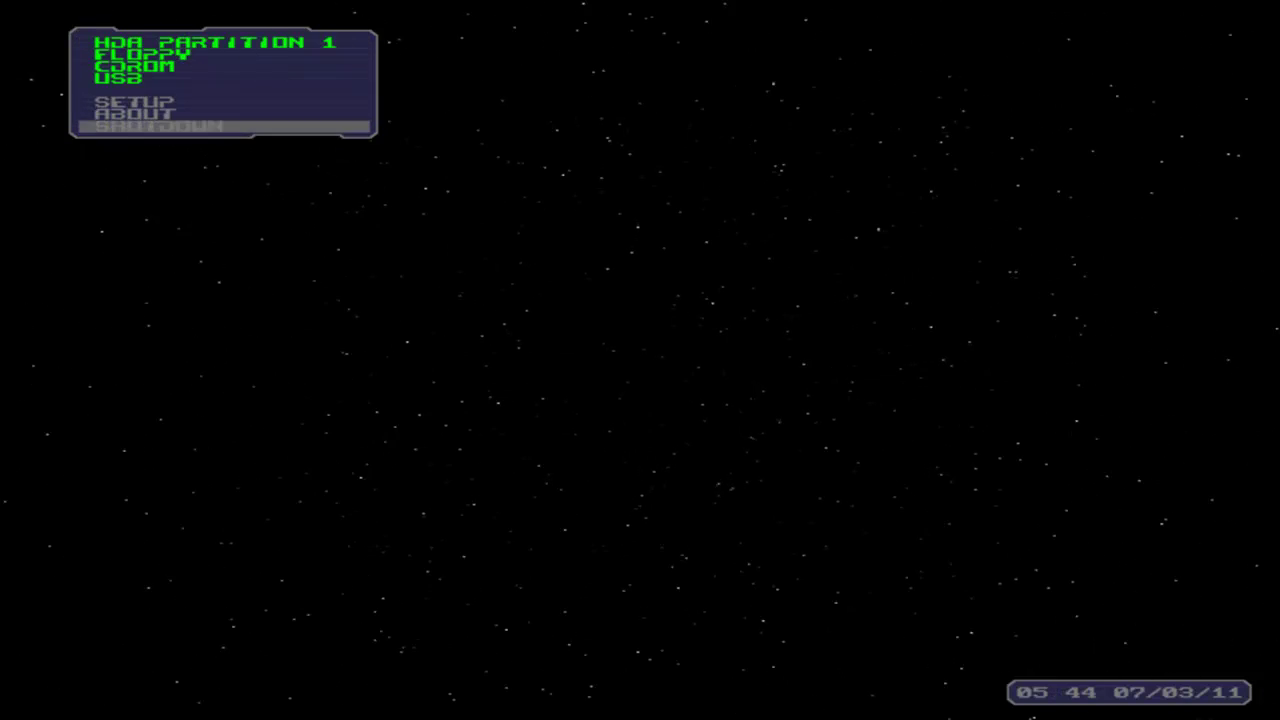
pyautogui.press('Down')
pyautogui.press('Up')
pyautogui.press('Down')
pyautogui.press('Down')
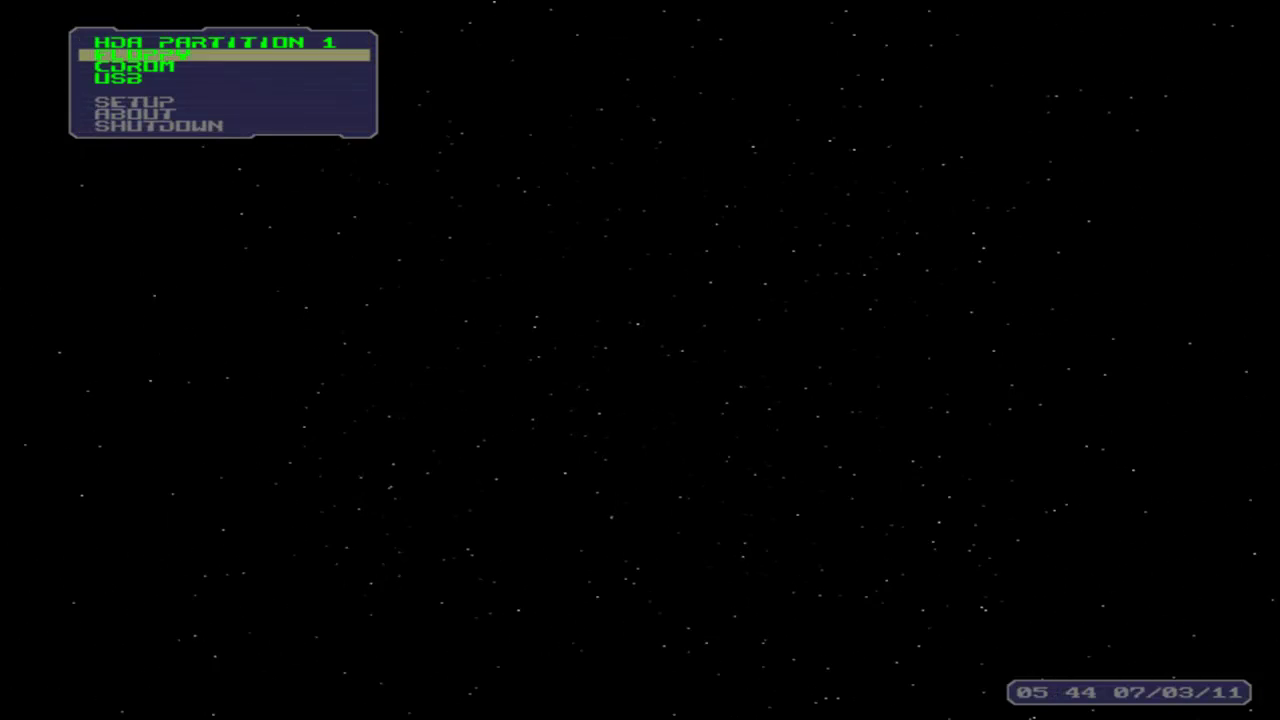
pyautogui.press('Down')
pyautogui.press('Down')
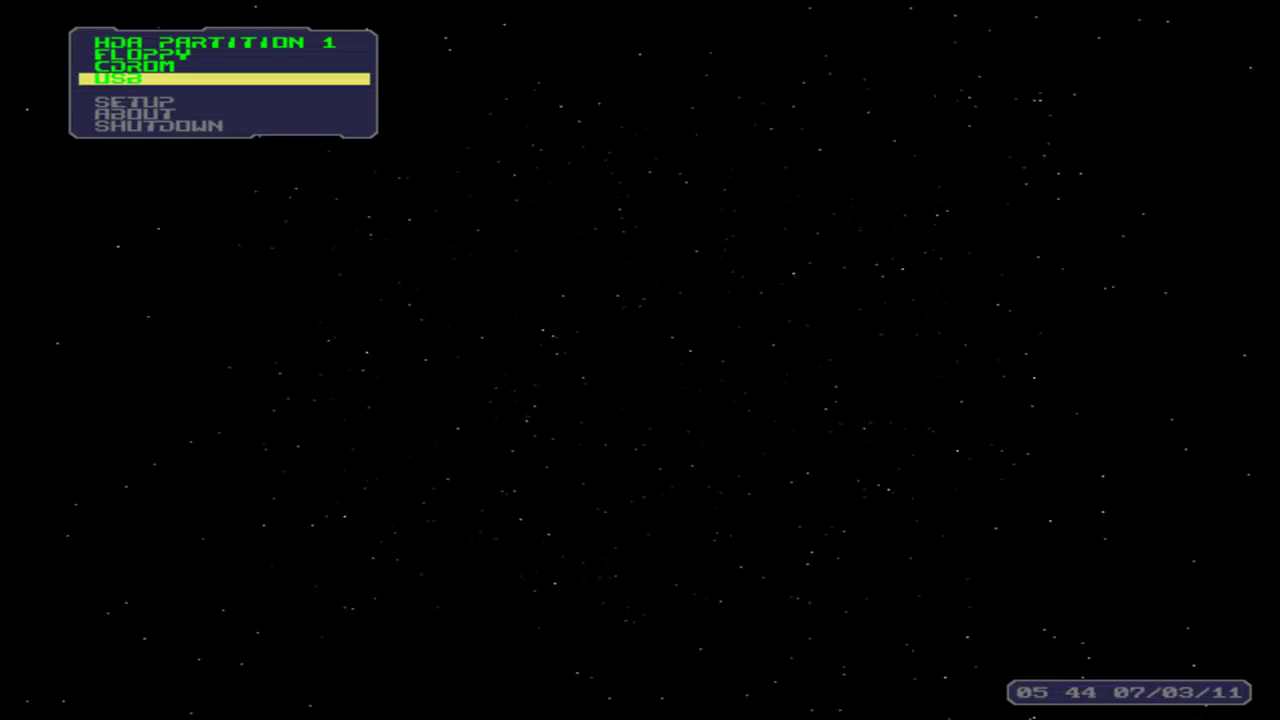
pyautogui.press('Up')
pyautogui.press('Down')
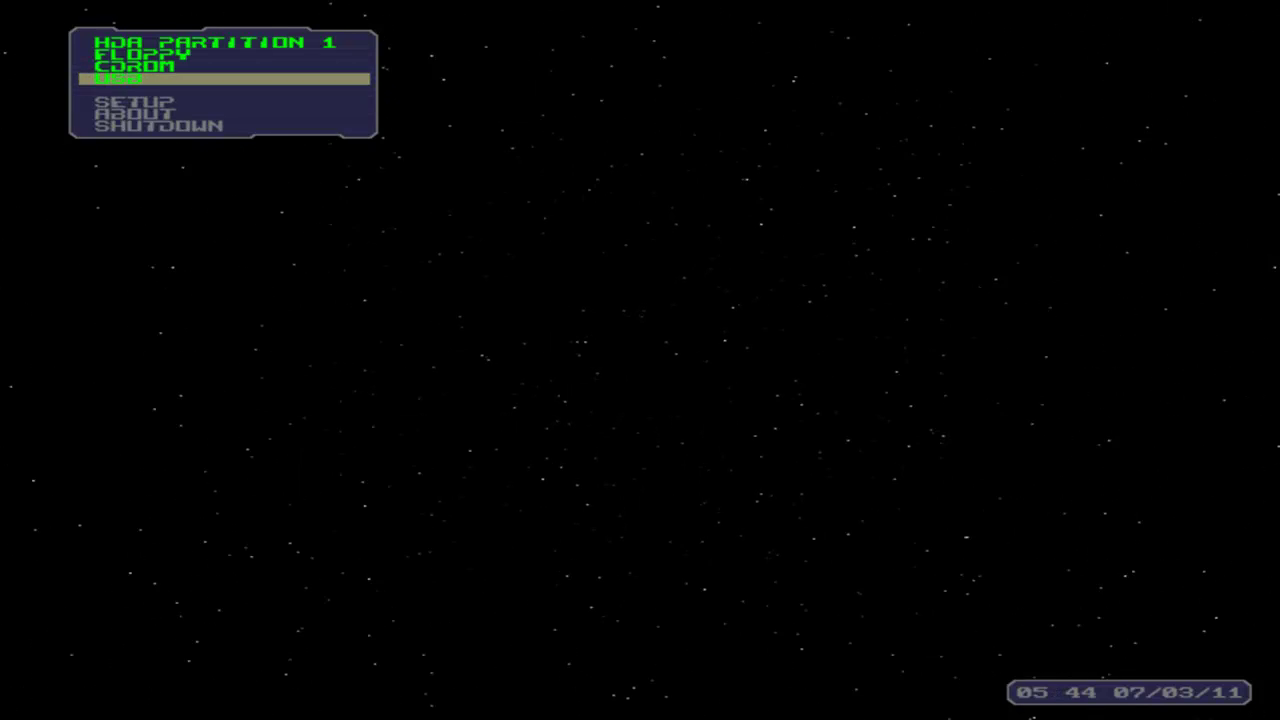
pyautogui.press('Return')
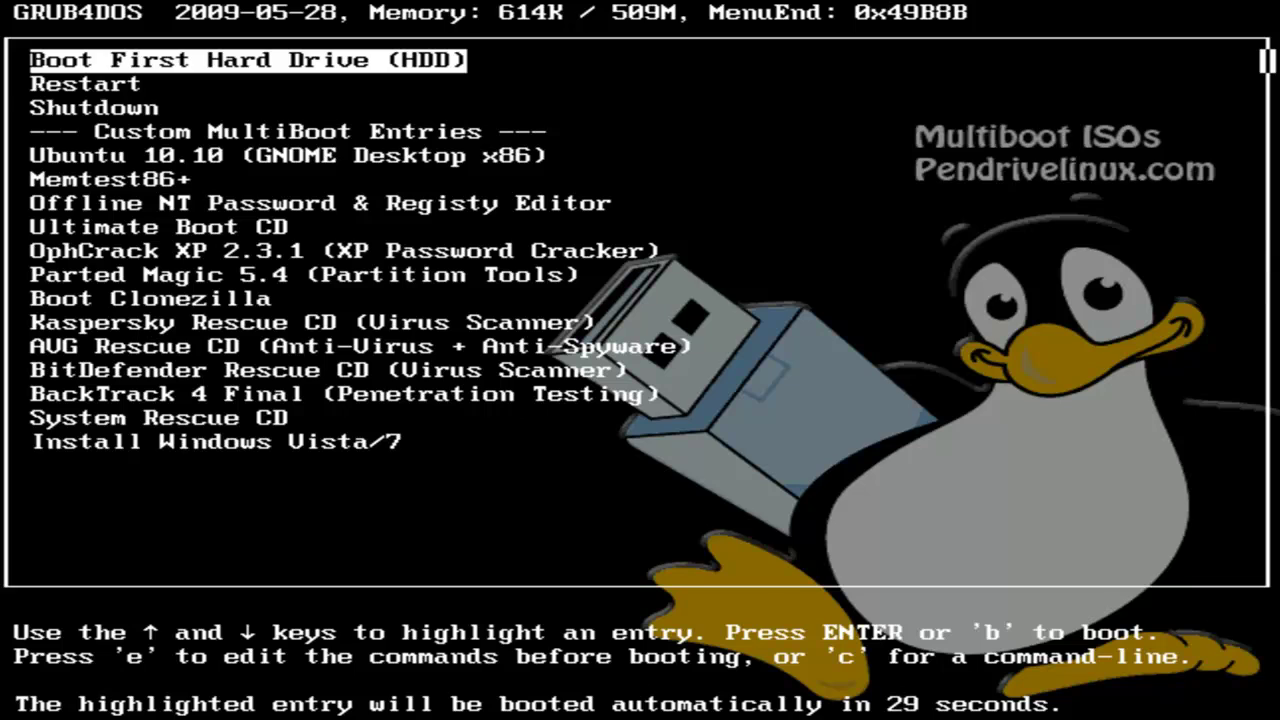
# Examine the first custom multiboot entries in the GRUB4DOS menu, Ubuntu 10.10 (GNOME Desktop x86) and Memtest86+
pyautogui.press('Down')
pyautogui.press('Down')
pyautogui.press('Down')
pyautogui.press('Down')
pyautogui.press('Down')
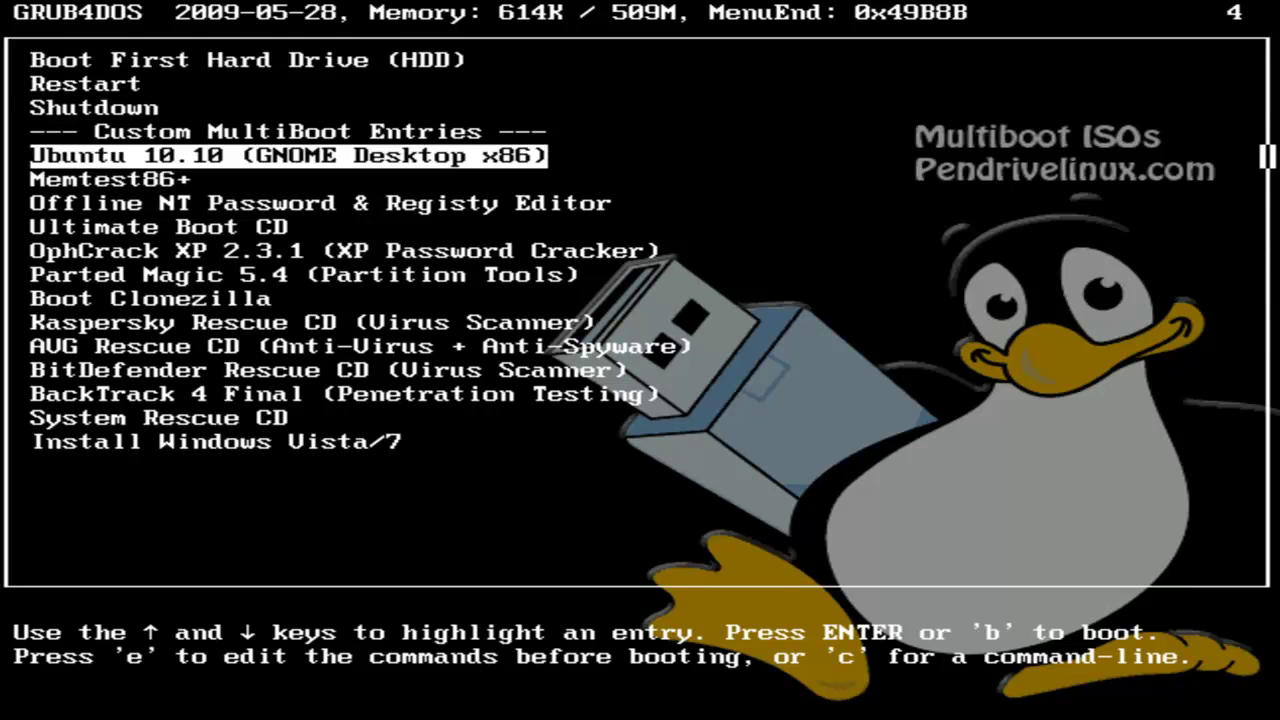
pyautogui.press('Up')
pyautogui.press('Up')
pyautogui.press('Up')
pyautogui.press('Down')
pyautogui.press('Down')
pyautogui.press('Down')
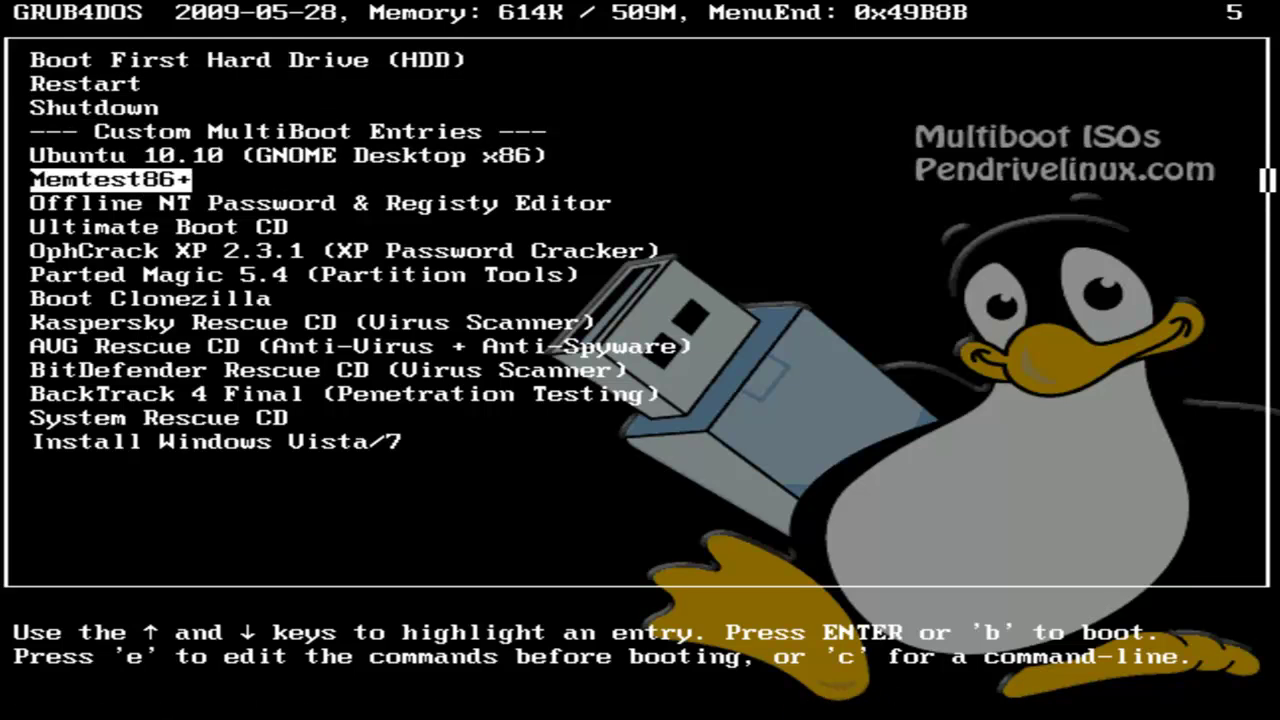
pyautogui.press('Up')
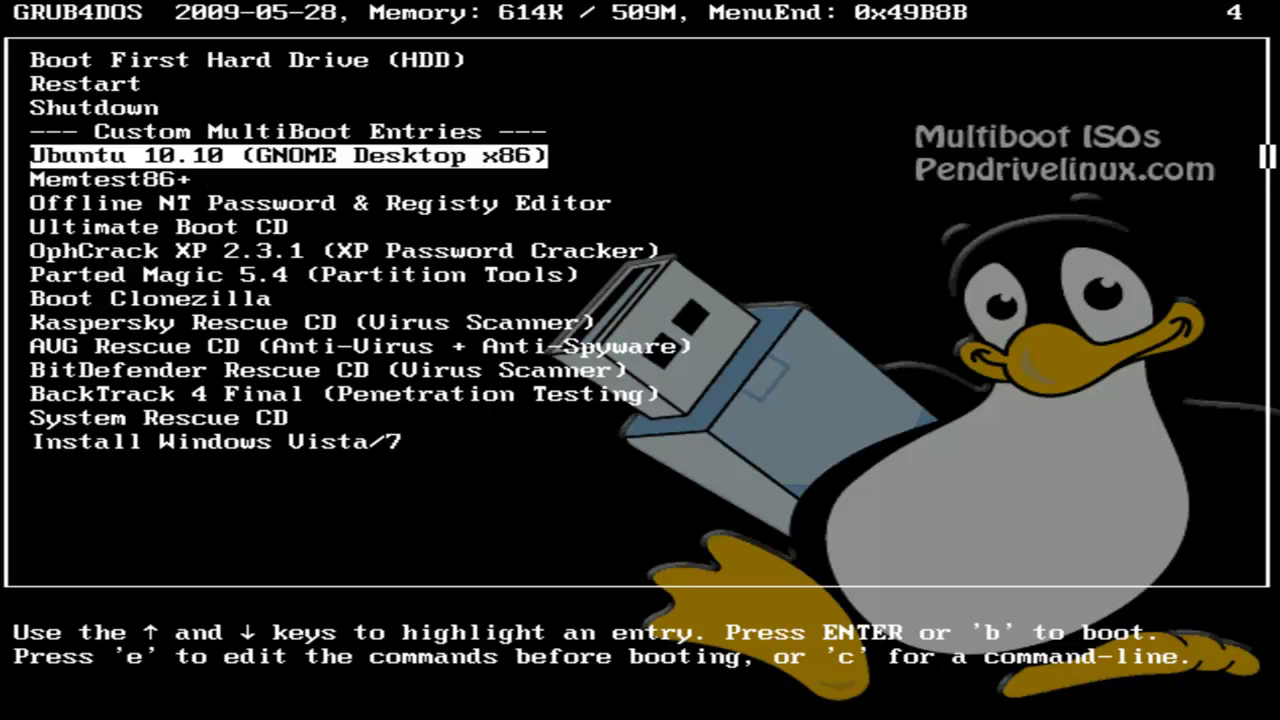
pyautogui.press('Up')
pyautogui.press('Up')
pyautogui.press('Down')
pyautogui.press('Down')
pyautogui.press('Down')
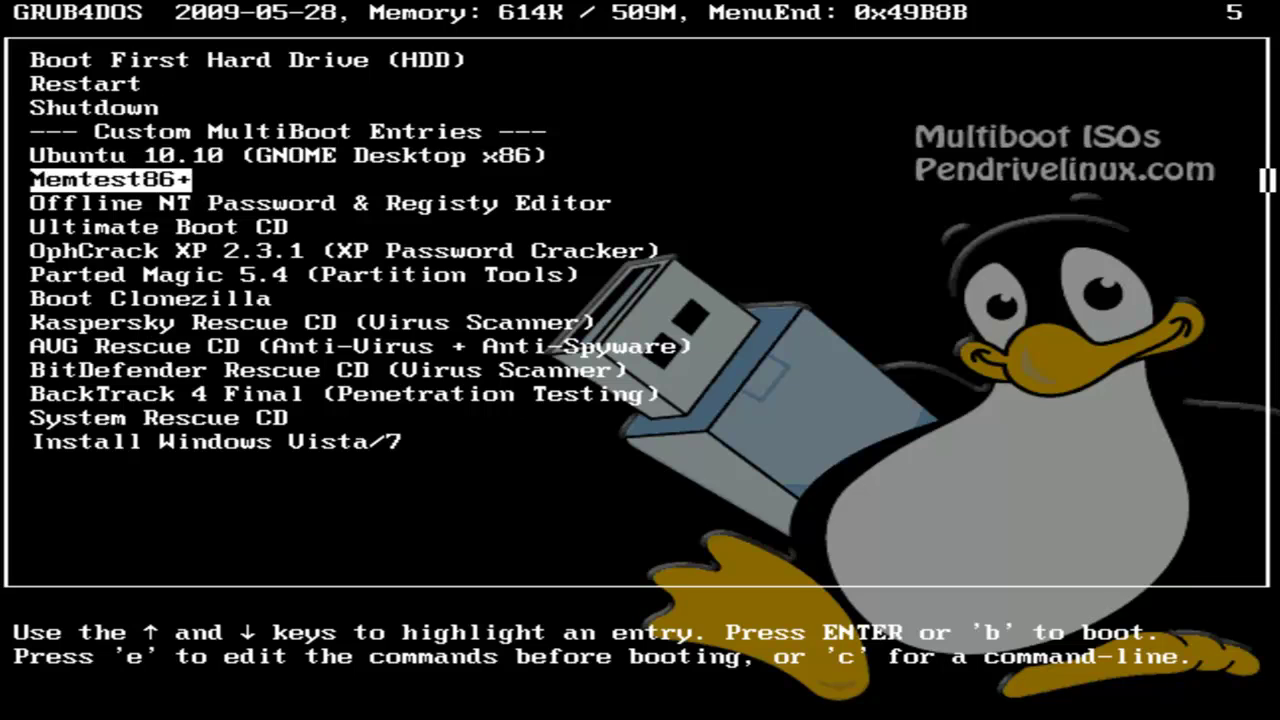
pyautogui.press('Up')
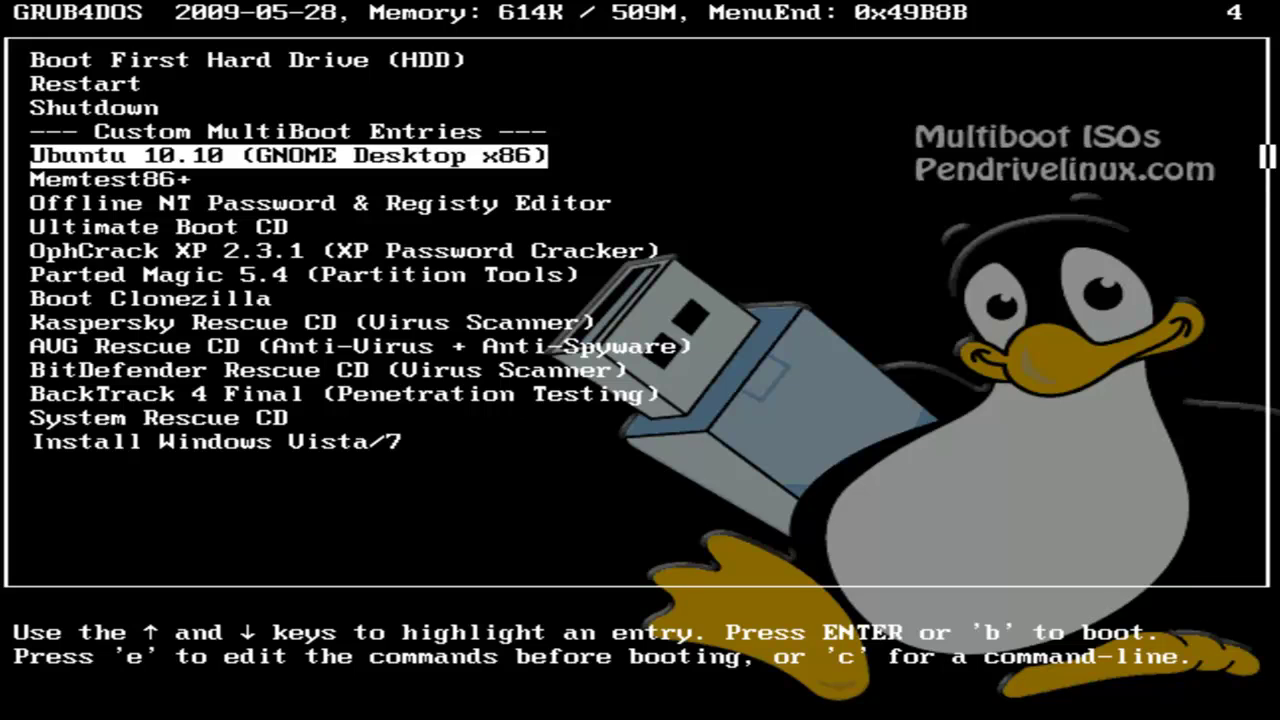
# Examine the Offline NT Password & Registy Editor, Ultimate Boot CD and OphCrack XP 2.3.1 entries in the boot menu
pyautogui.press('Down')
pyautogui.press('Down')
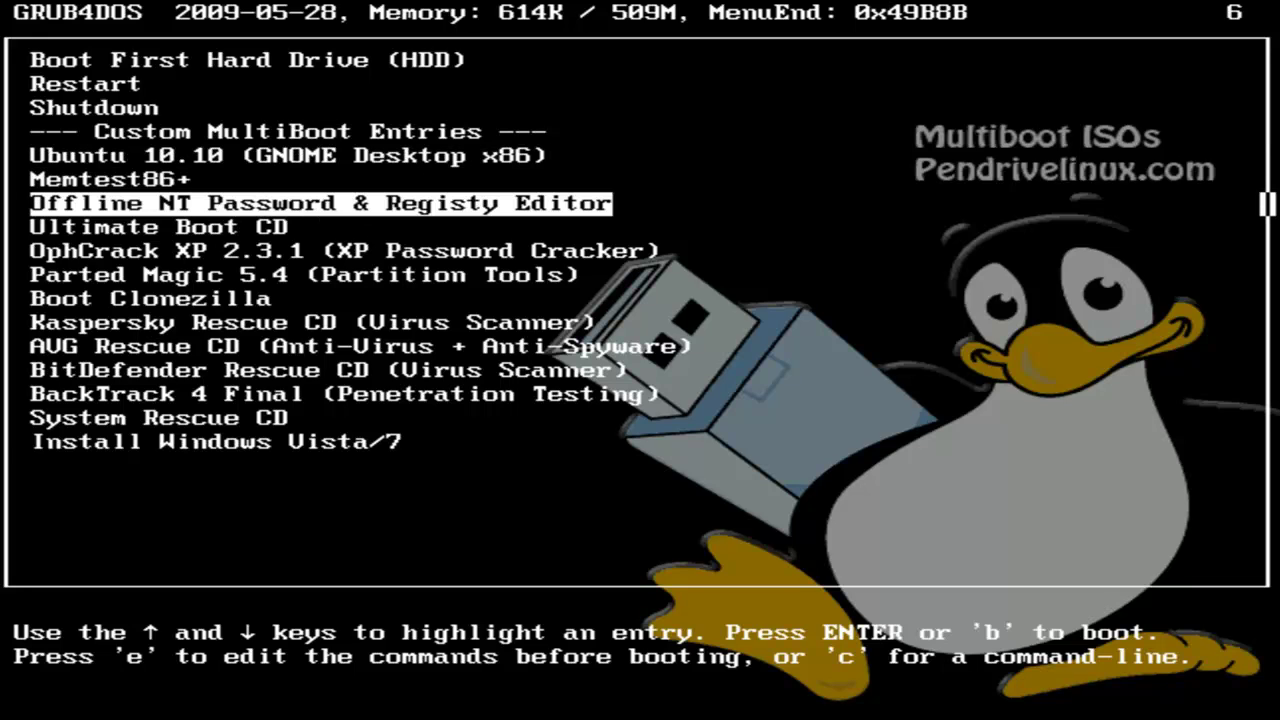
pyautogui.press('Down')
pyautogui.press('Down')
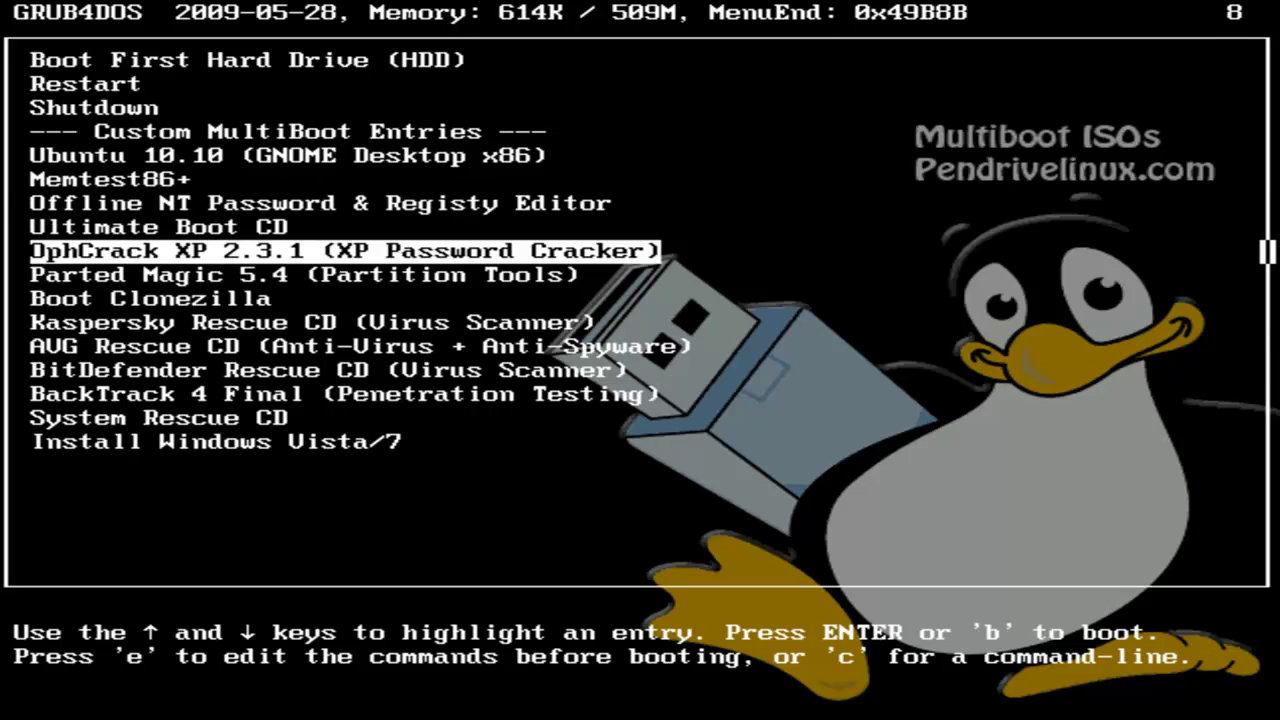